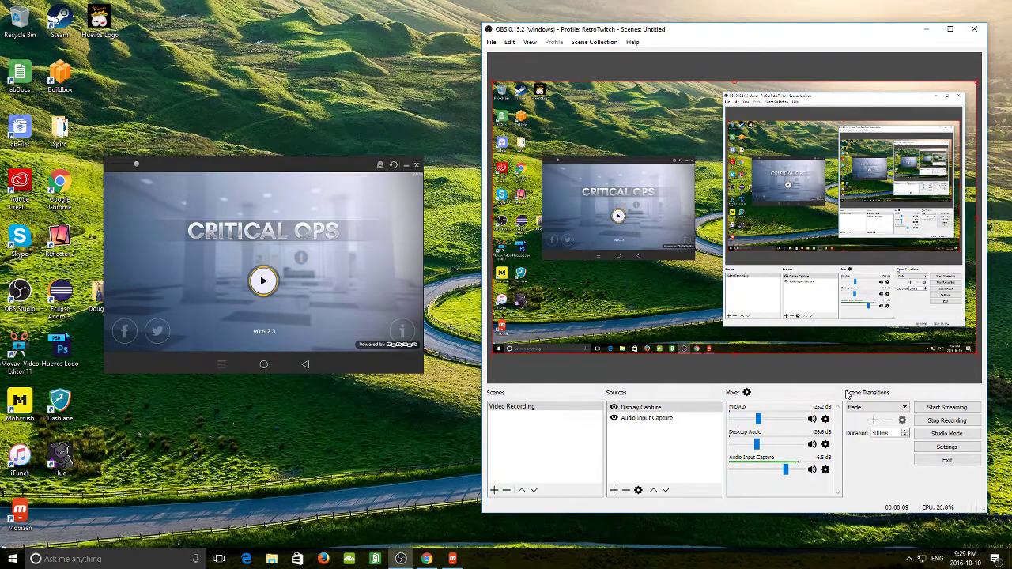
Bring Chrome forward and close the Mobizen tab so the Reflector 2 page shows
{"action": "mouse_move", "coordinate": [426, 559]}
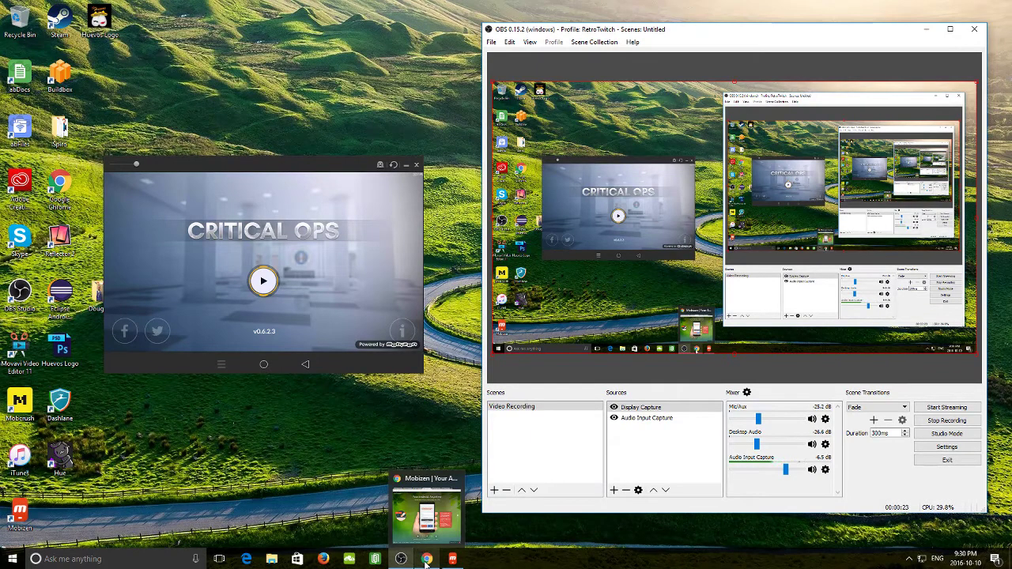
{"action": "left_click", "coordinate": [426, 559]}
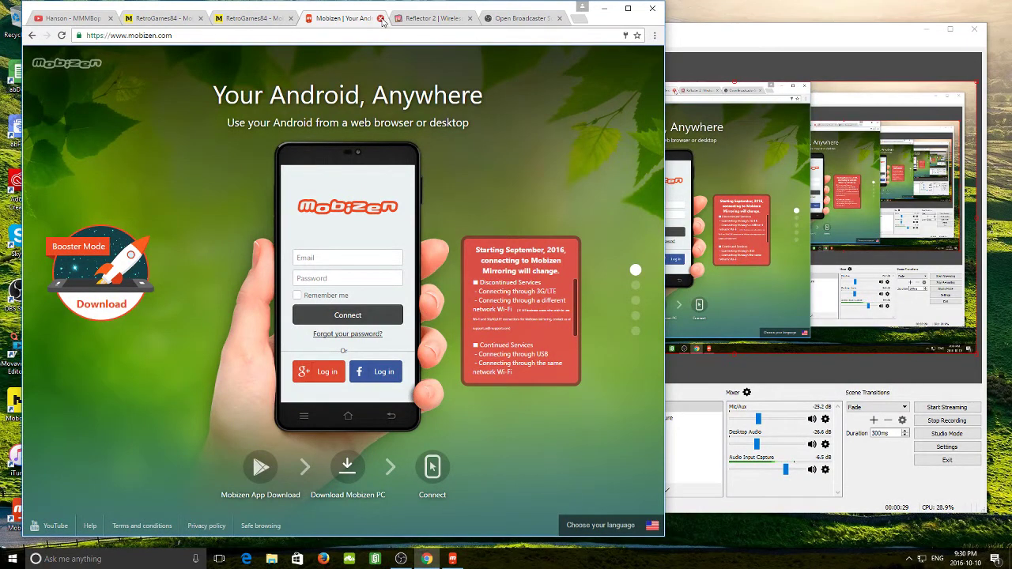
{"action": "left_click", "coordinate": [380, 18]}
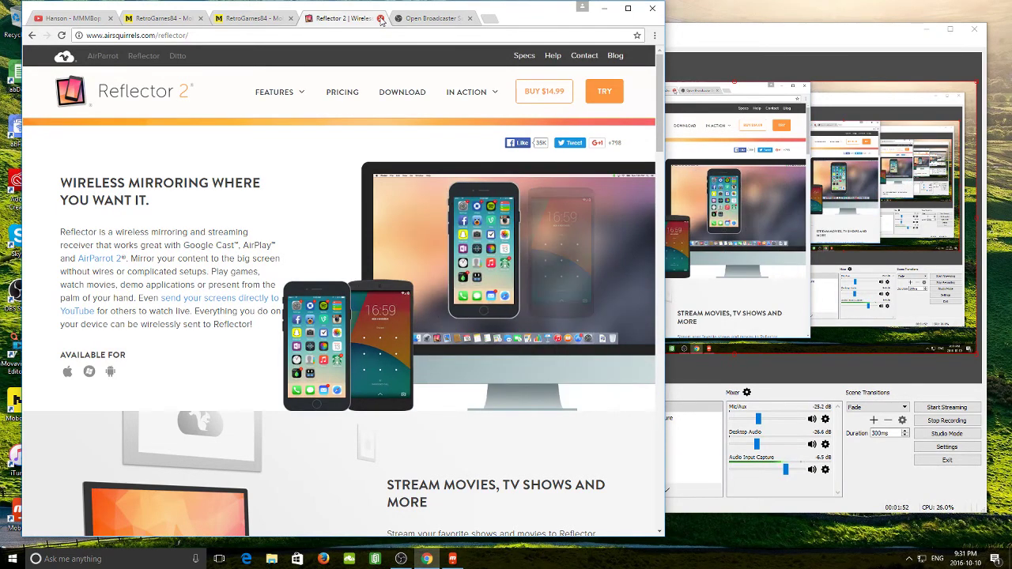
Close the Reflector 2 tab in Chrome
{"action": "left_click", "coordinate": [380, 18]}
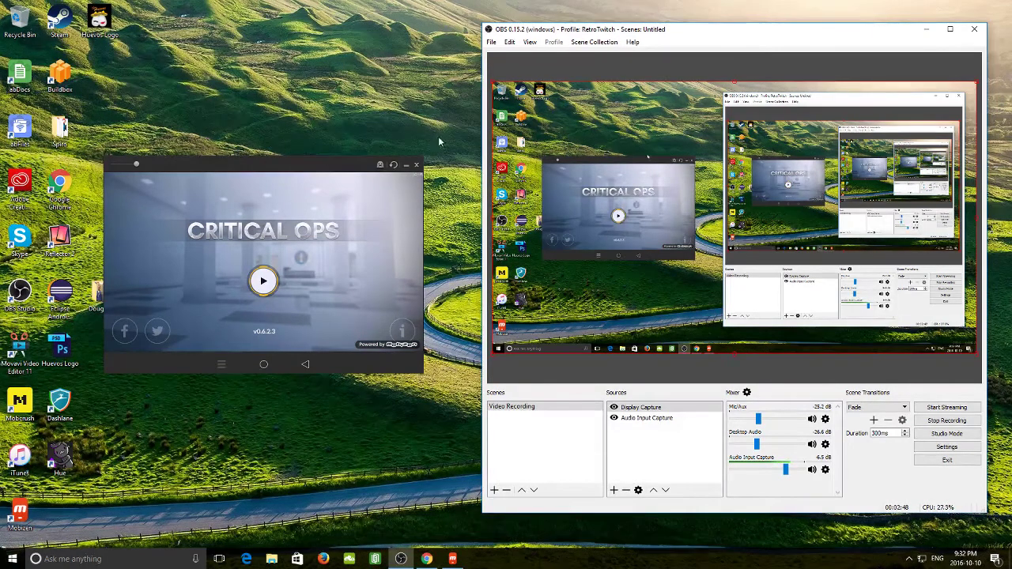
Drag the OBS window a few pixels up and to the left
{"action": "left_click_drag", "start_coordinate": [653, 32], "coordinate": [645, 28]}
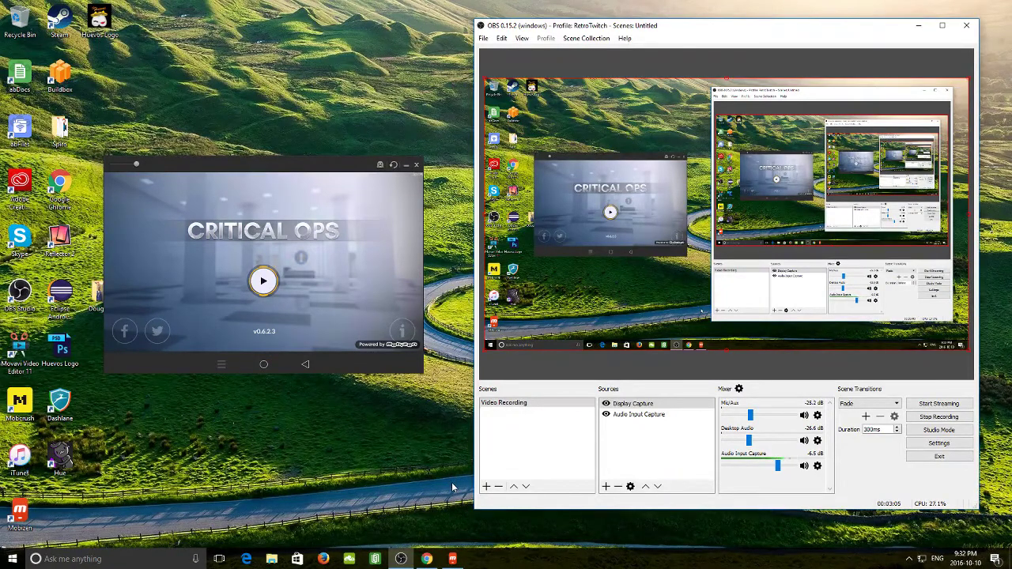
Reveal the stream key and ingest URL on the Mobcrush settings page in Chrome
{"action": "left_click", "coordinate": [427, 559]}
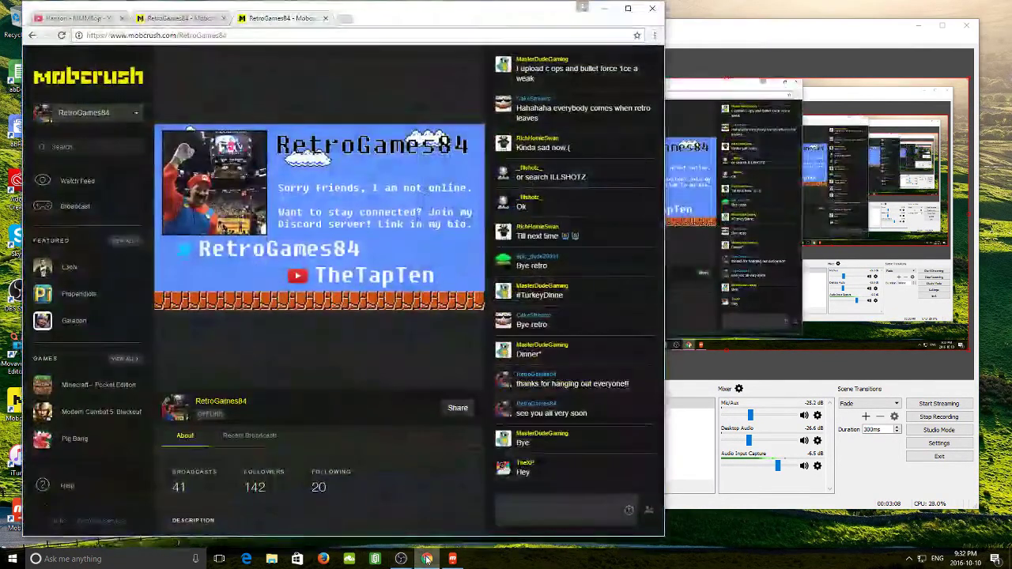
{"action": "left_click", "coordinate": [173, 20]}
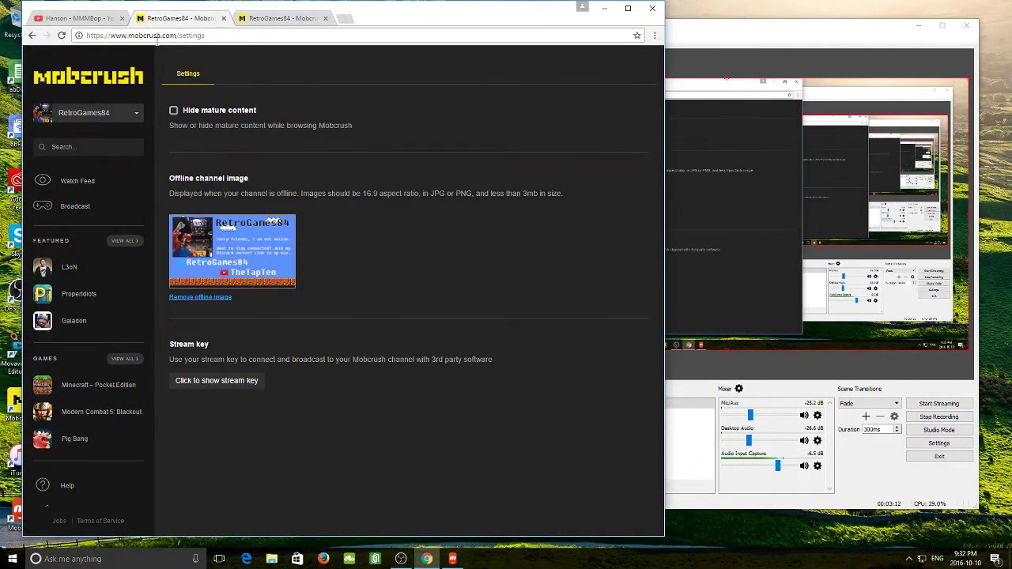
{"action": "left_click", "coordinate": [136, 112]}
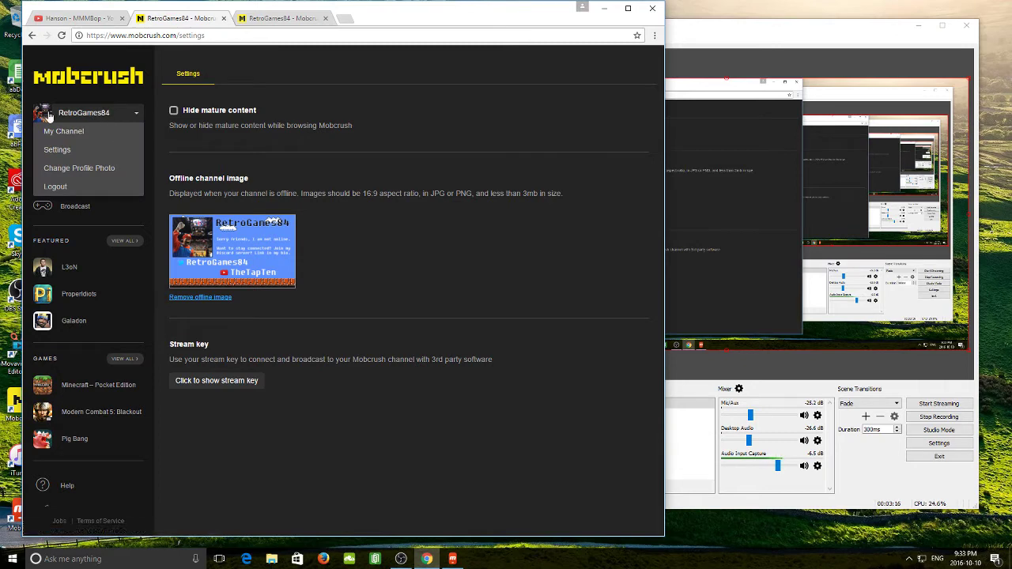
{"action": "left_click", "coordinate": [82, 152]}
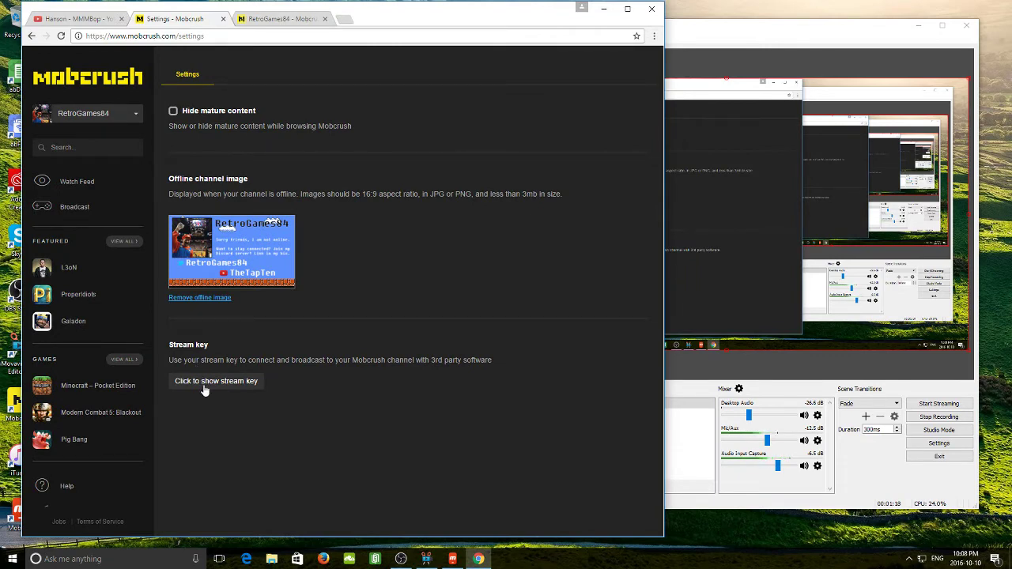
{"action": "left_click", "coordinate": [205, 388]}
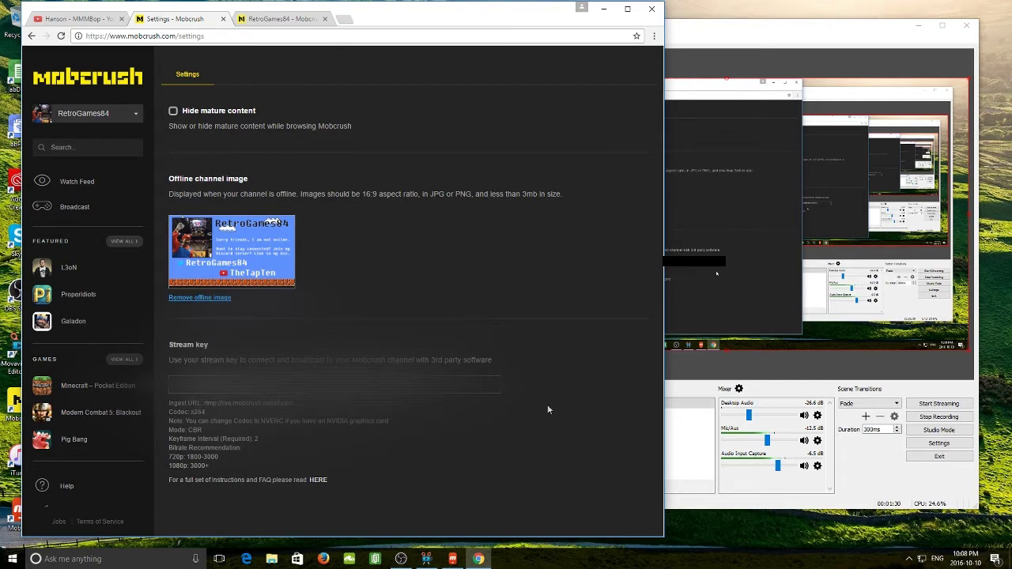
{"action": "left_click", "coordinate": [830, 391]}
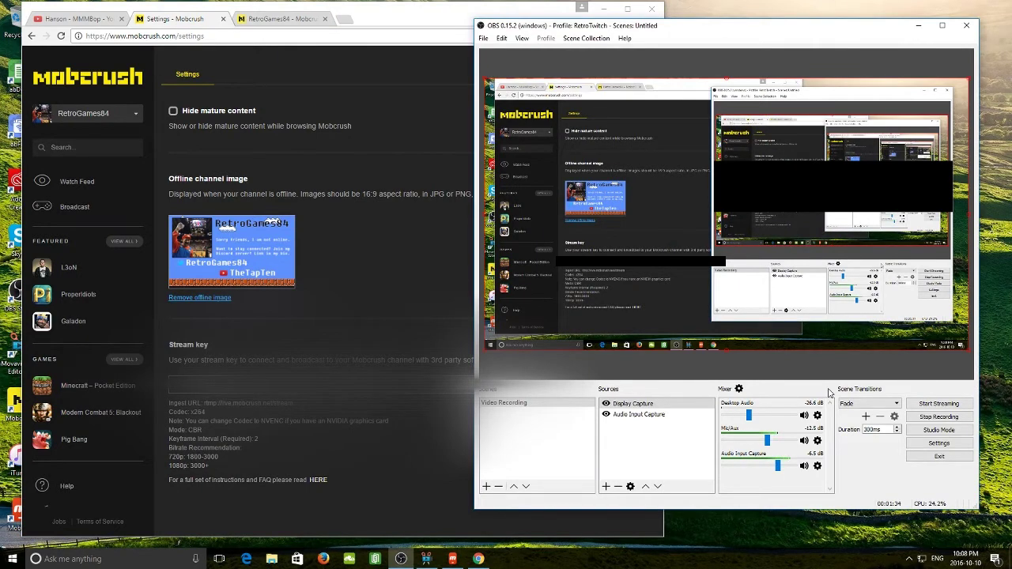
Set the OBS stream type to Custom Streaming Server
{"action": "left_click", "coordinate": [938, 444]}
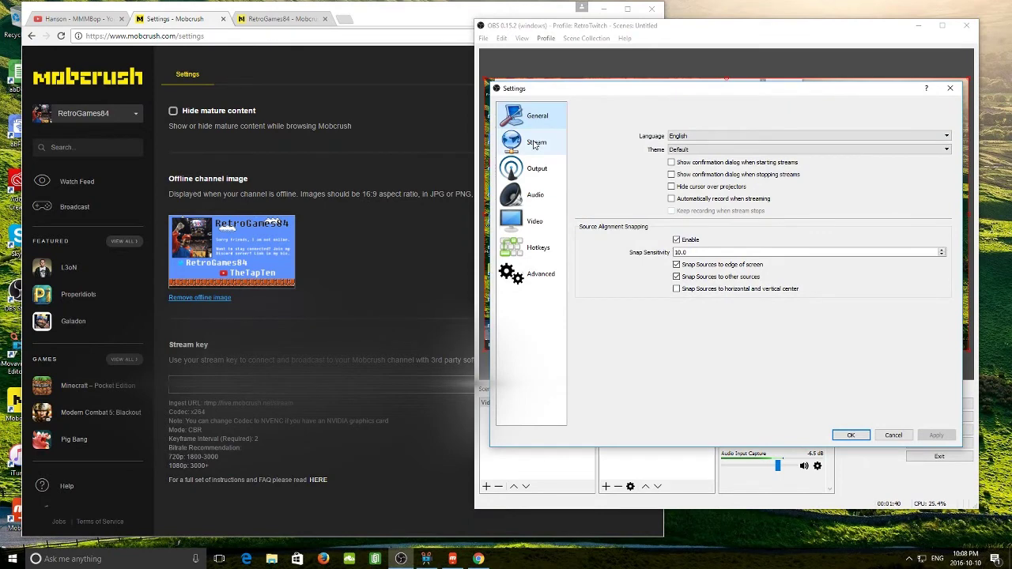
{"action": "left_click", "coordinate": [534, 143]}
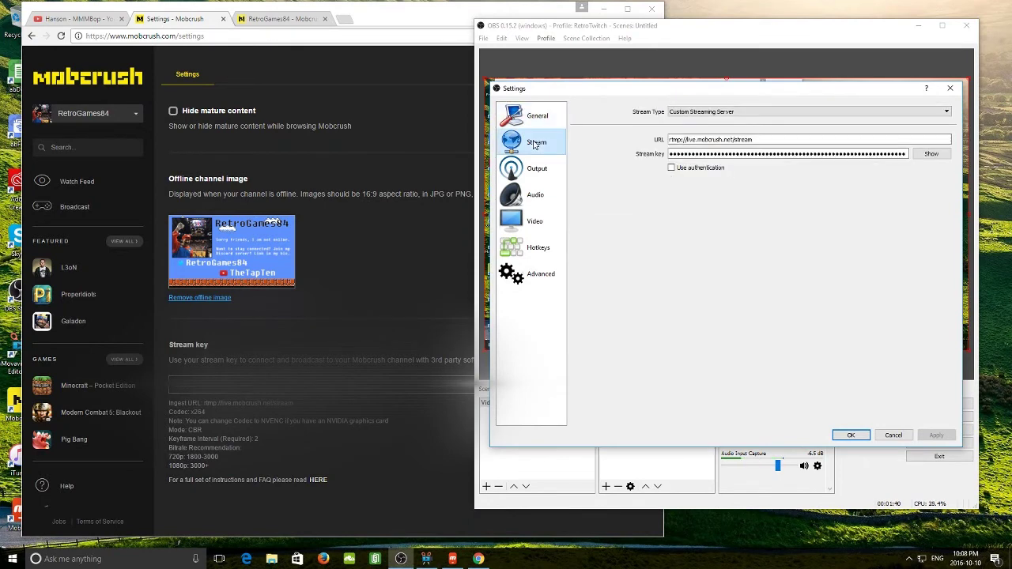
{"action": "left_click", "coordinate": [749, 113]}
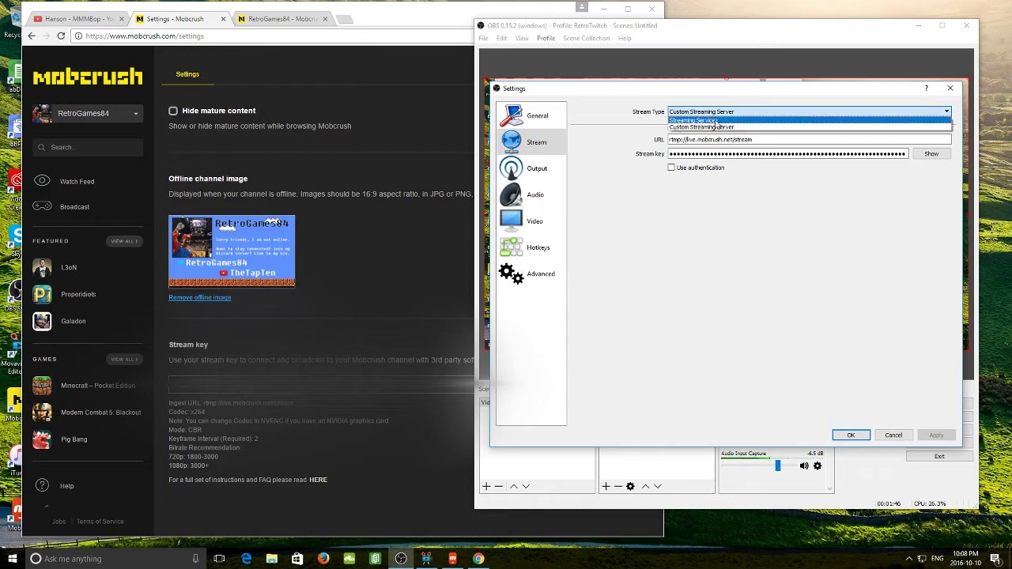
{"action": "left_click", "coordinate": [716, 120]}
{"action": "left_click", "coordinate": [718, 140]}
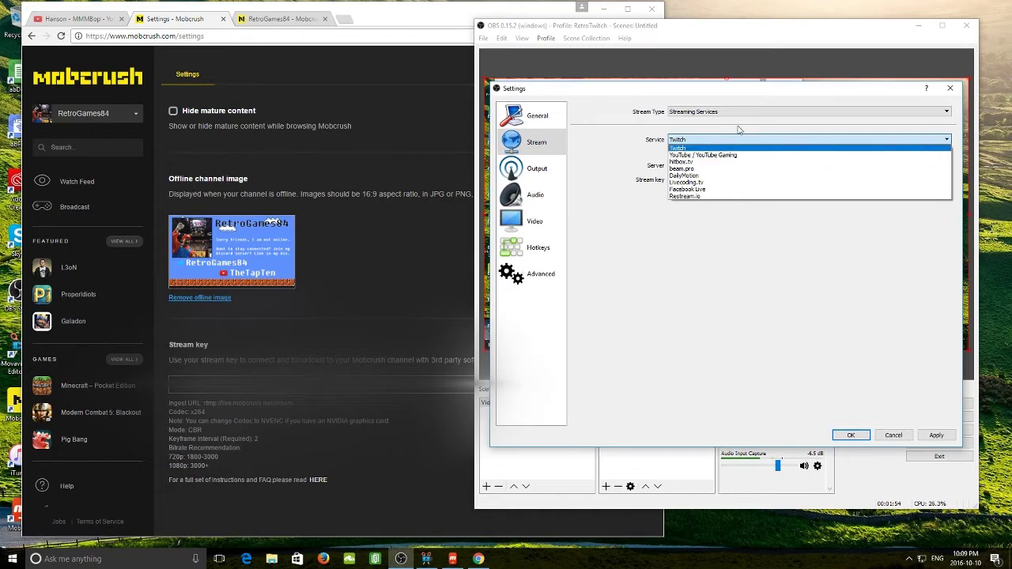
{"action": "left_click", "coordinate": [737, 131]}
{"action": "left_click", "coordinate": [741, 113]}
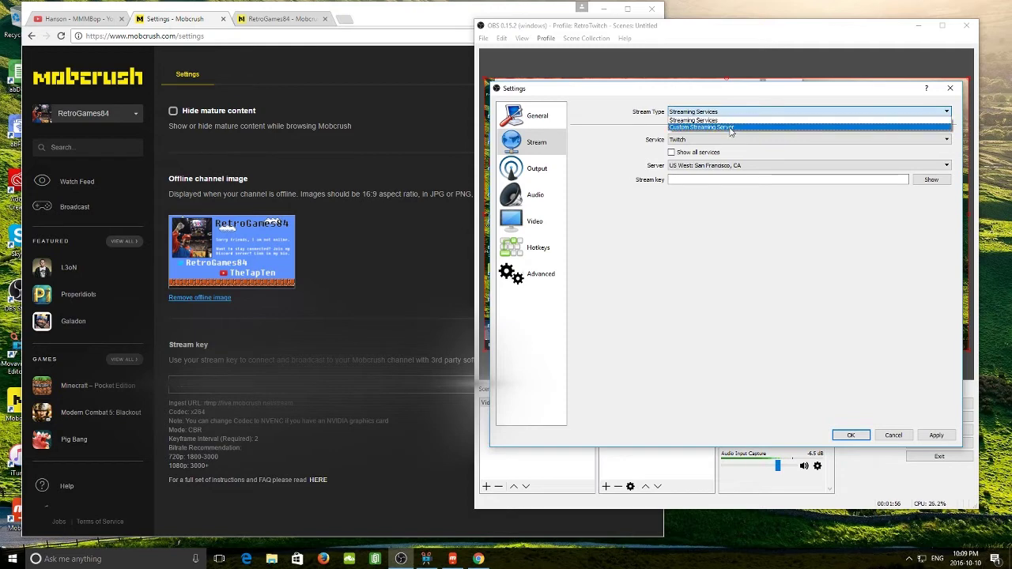
{"action": "left_click", "coordinate": [731, 131]}
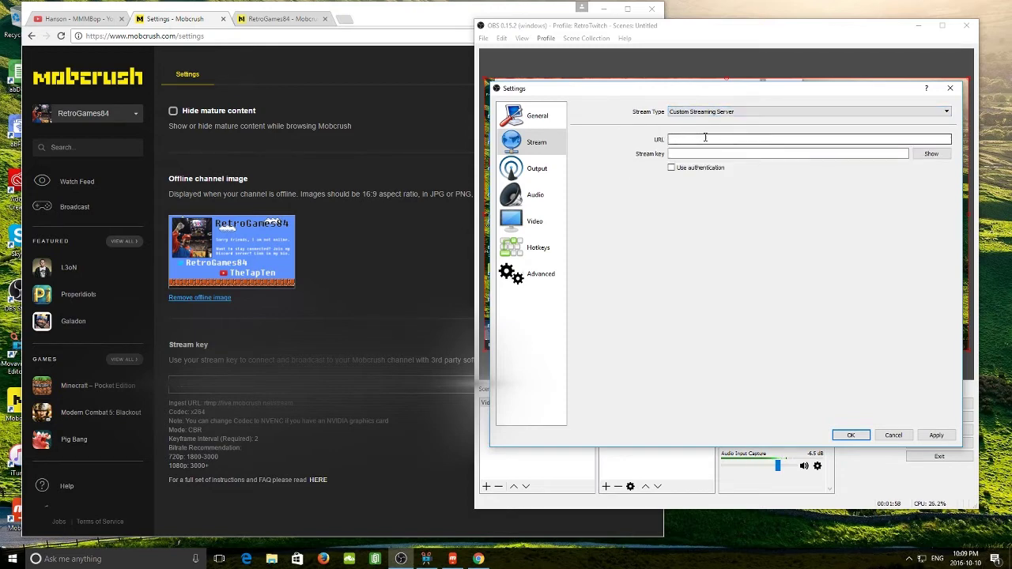
Copy the Mobcrush ingest URL rtmp://live.mobcrush.net/stream into the OBS URL field
{"action": "left_click", "coordinate": [283, 415]}
{"action": "left_click_drag", "start_coordinate": [204, 403], "coordinate": [293, 403]}
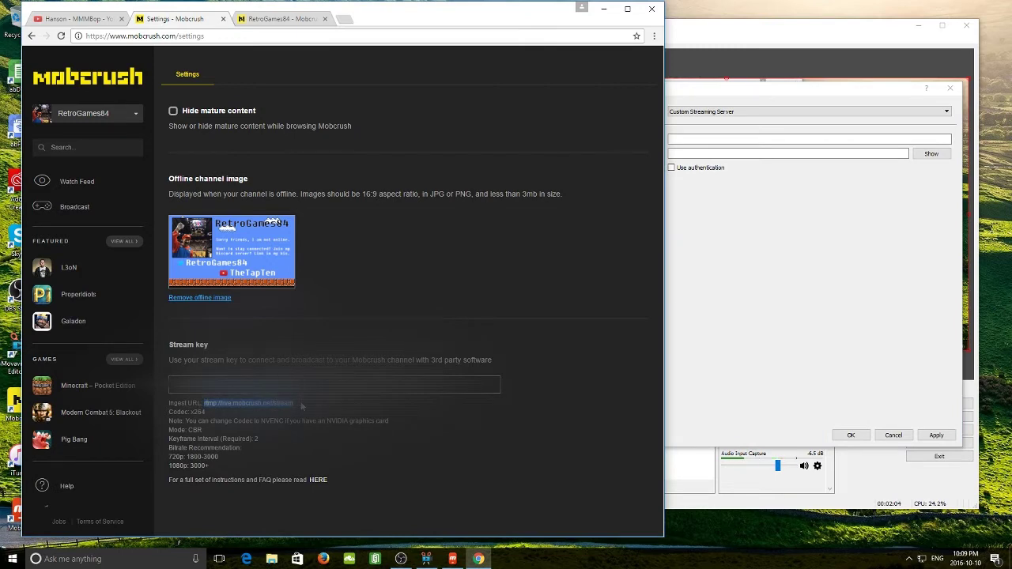
{"action": "left_click", "coordinate": [757, 309]}
{"action": "type", "text": "rtmp://live.mobcrush.net/stream"}
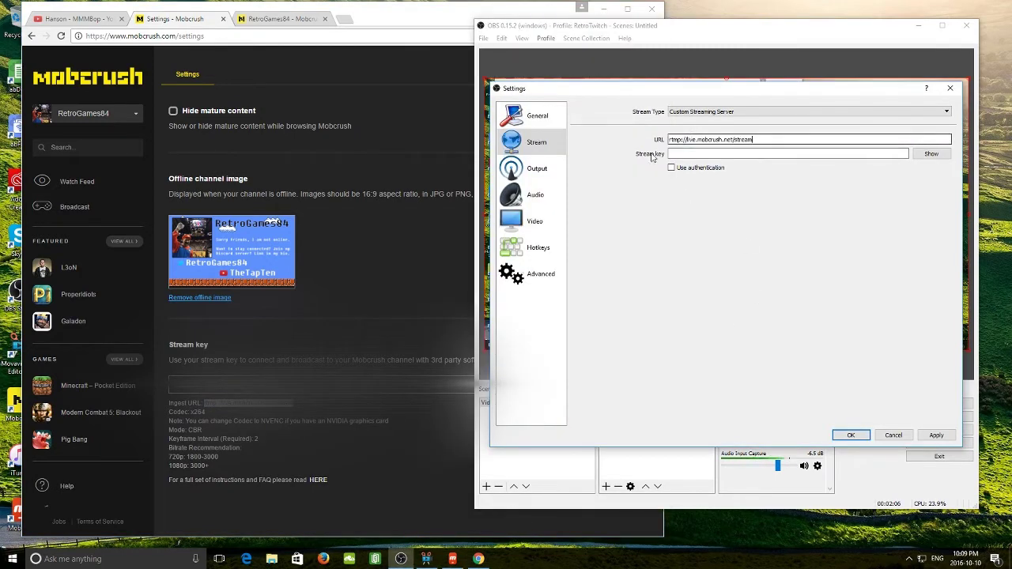
Paste the Mobcrush stream key into OBS and apply the stream settings
{"action": "left_click", "coordinate": [479, 559]}
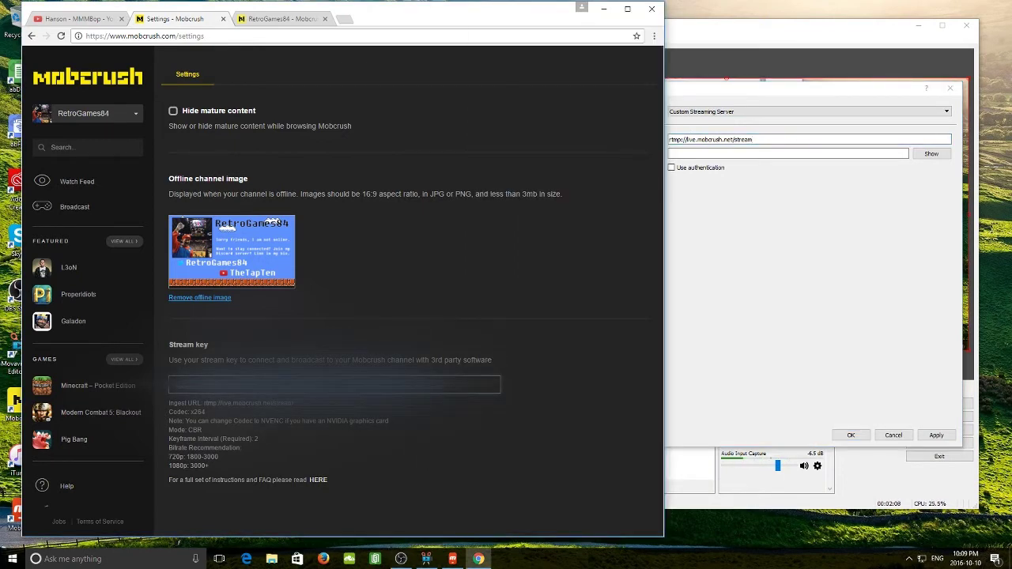
{"action": "left_click", "coordinate": [928, 276]}
{"action": "left_click", "coordinate": [863, 155]}
{"action": "key", "text": "ctrl+v"}
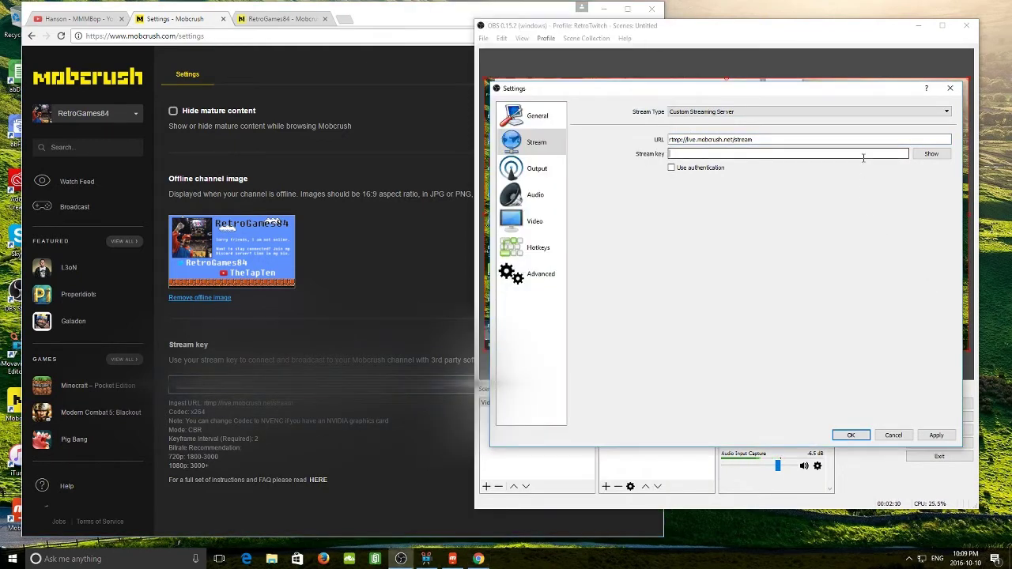
{"action": "left_click", "coordinate": [936, 435]}
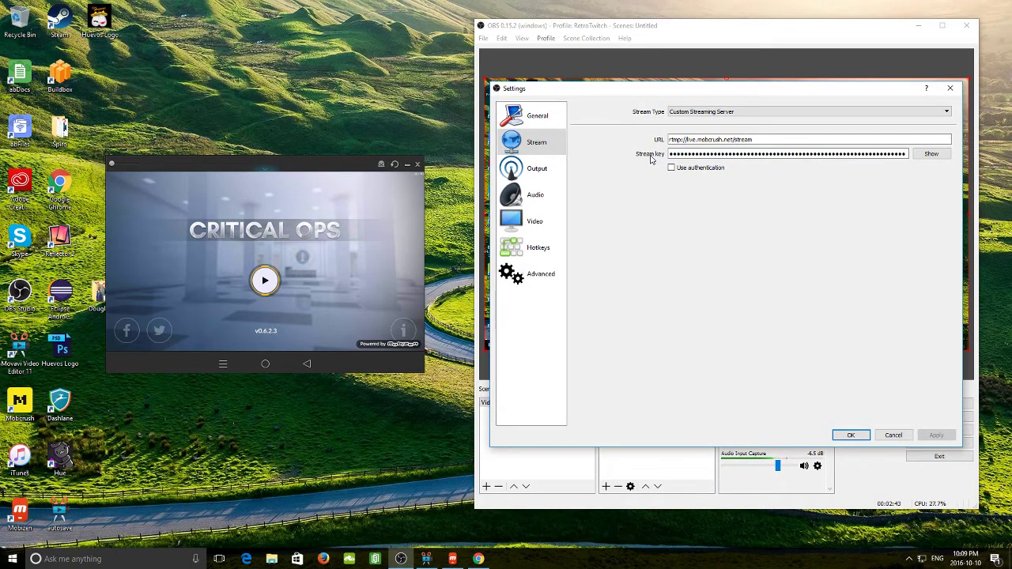
{"action": "left_click", "coordinate": [530, 171]}
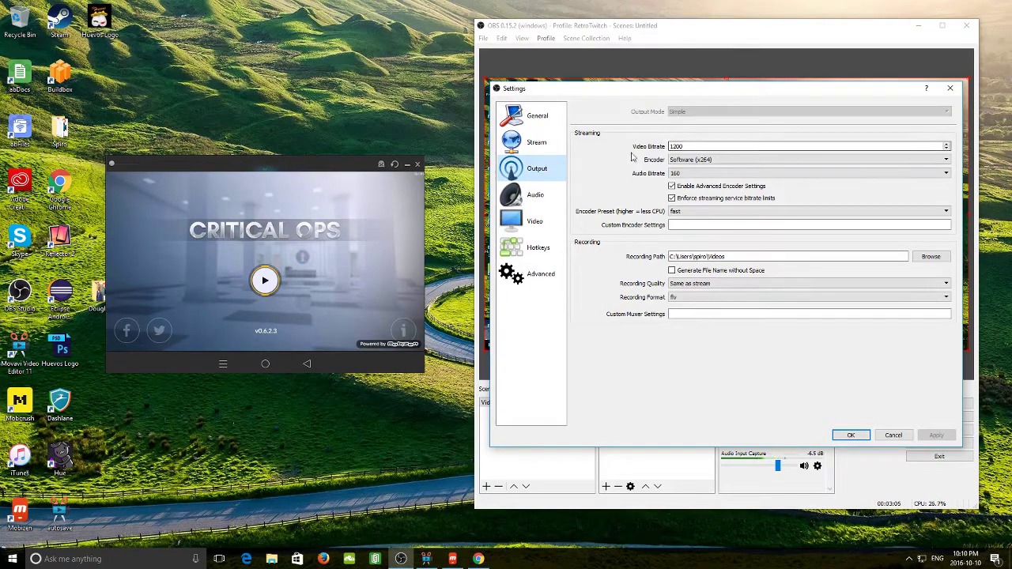
Set Desktop Audio to Speakers (BLUE NESSIE USB MIC) and Mic/Aux to Microphone (BLUE NESSIE USB MIC)
{"action": "left_click", "coordinate": [531, 201]}
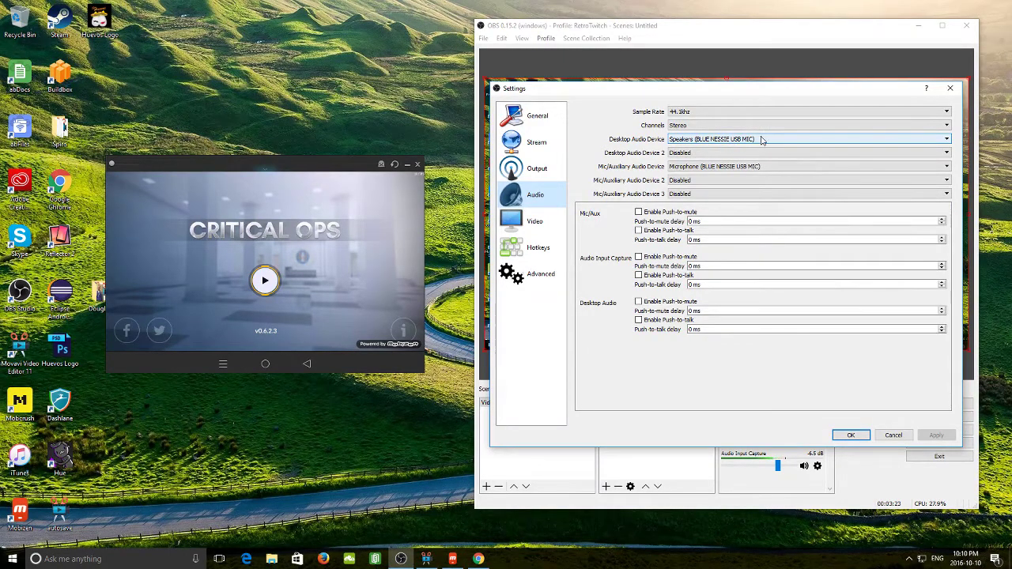
{"action": "left_click", "coordinate": [678, 143]}
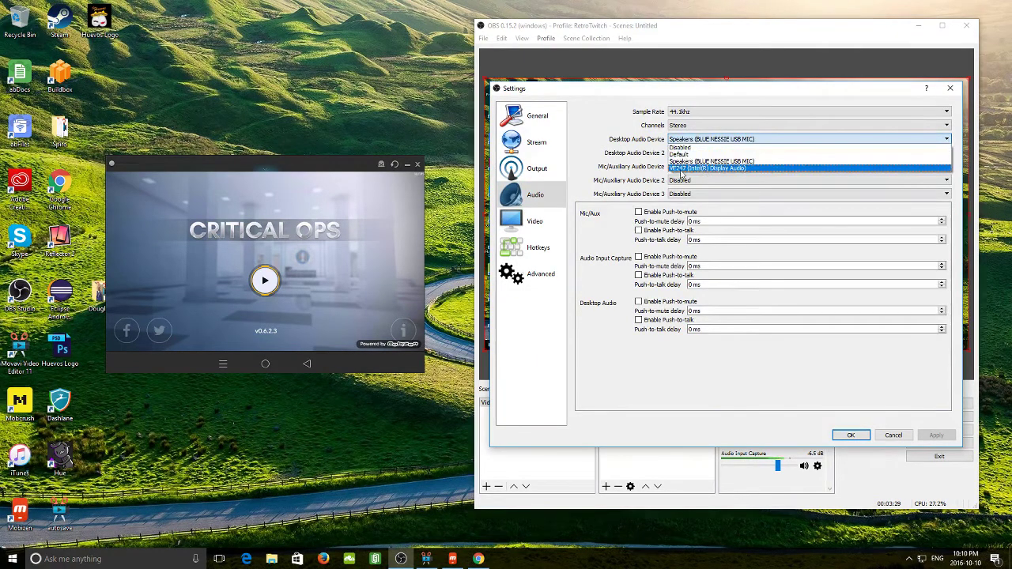
{"action": "left_click", "coordinate": [712, 161]}
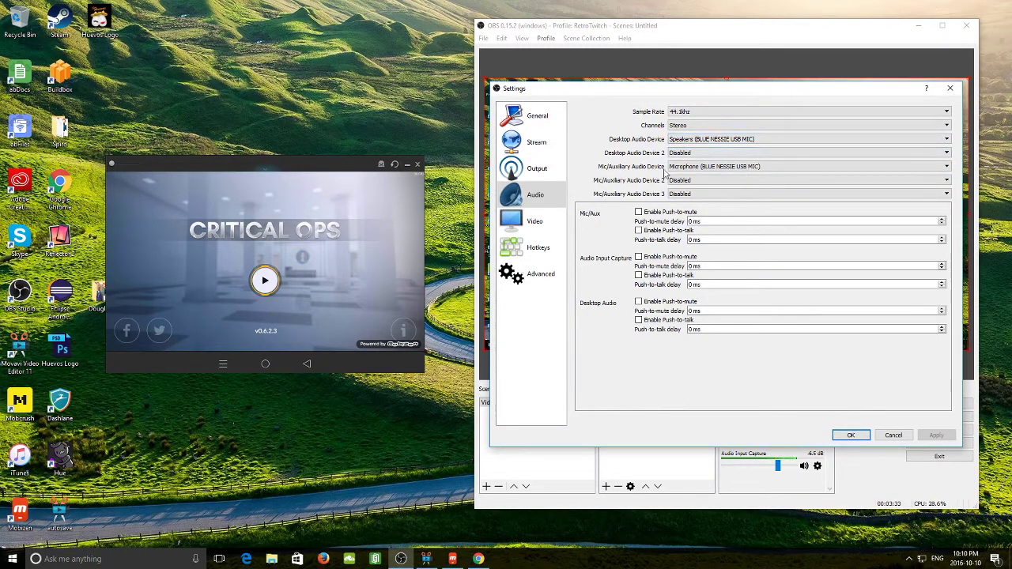
{"action": "left_click", "coordinate": [703, 167]}
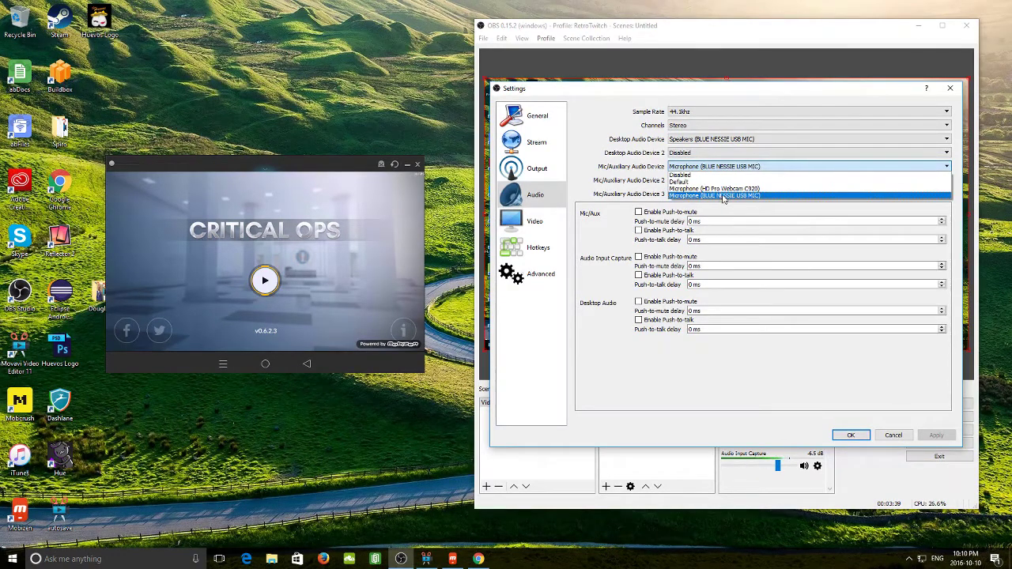
{"action": "left_click", "coordinate": [722, 197]}
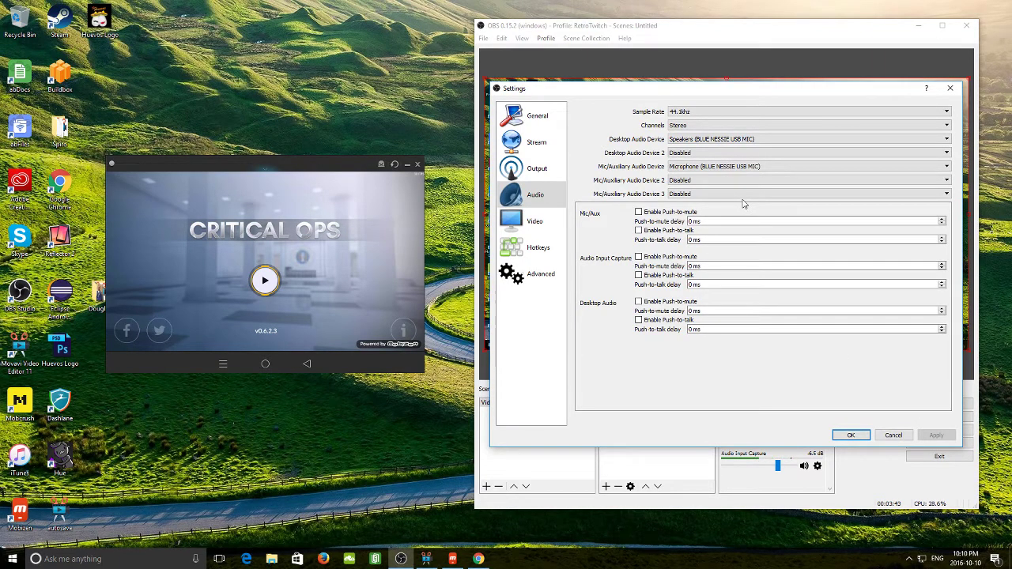
Look over the Video settings page, then close Settings with OK
{"action": "left_click", "coordinate": [545, 222]}
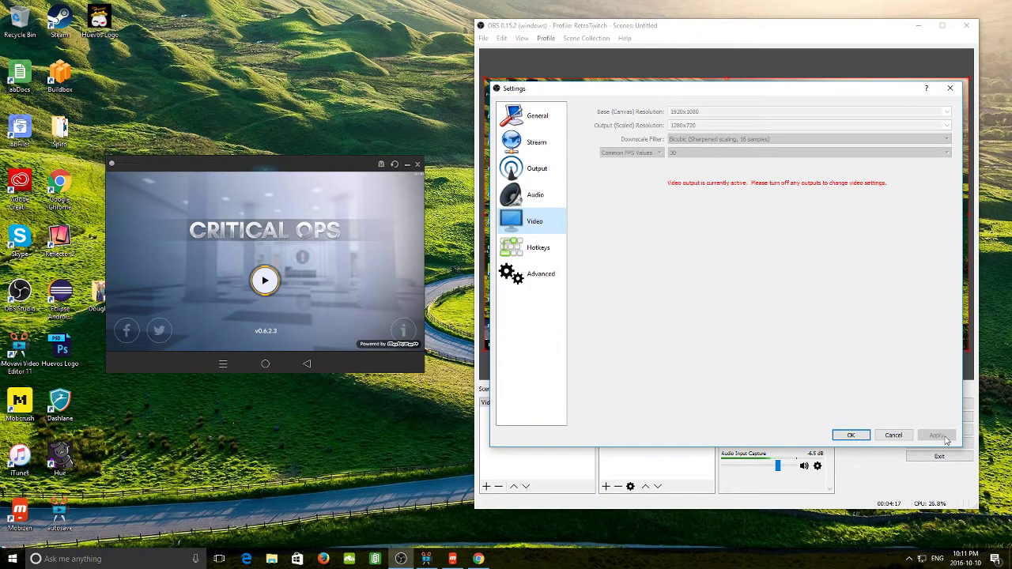
{"action": "left_click", "coordinate": [851, 435]}
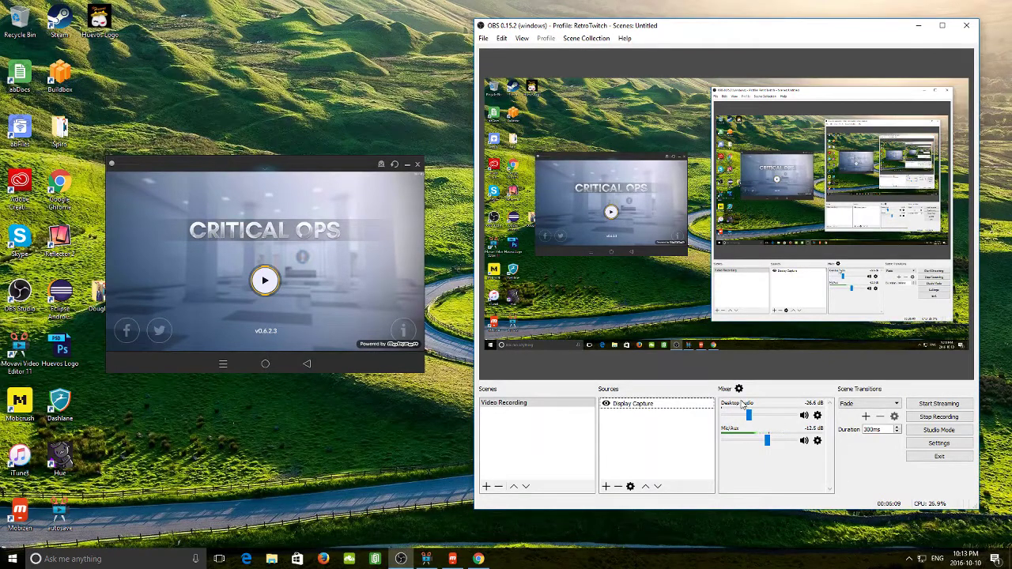
Bring Chrome with the Hanson MMMBop YouTube video to the front
{"action": "mouse_move", "coordinate": [481, 560]}
{"action": "left_click", "coordinate": [478, 559]}
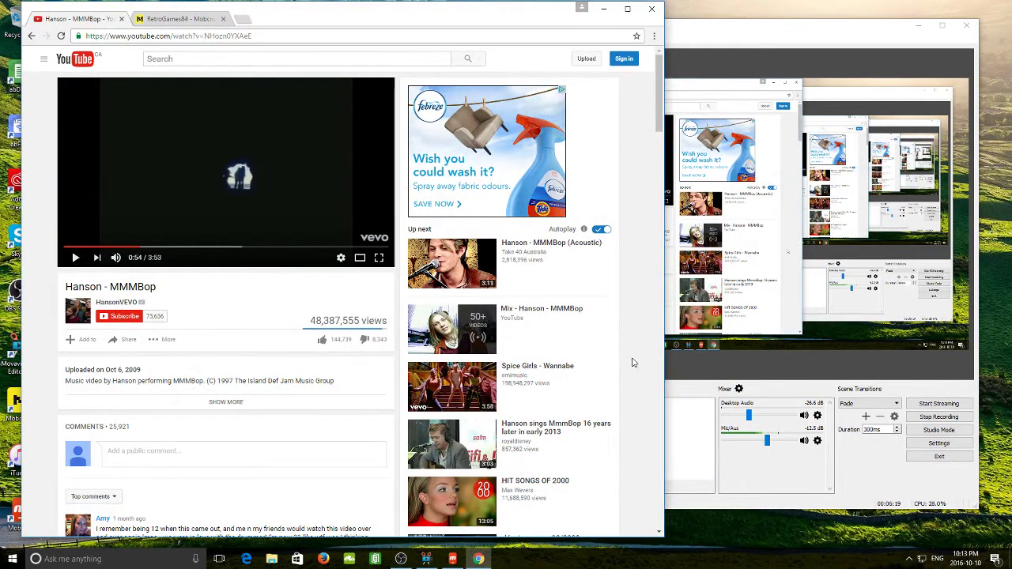
Play the Hanson - MMMBop video briefly, then pause it at 1:06
{"action": "left_click", "coordinate": [76, 258]}
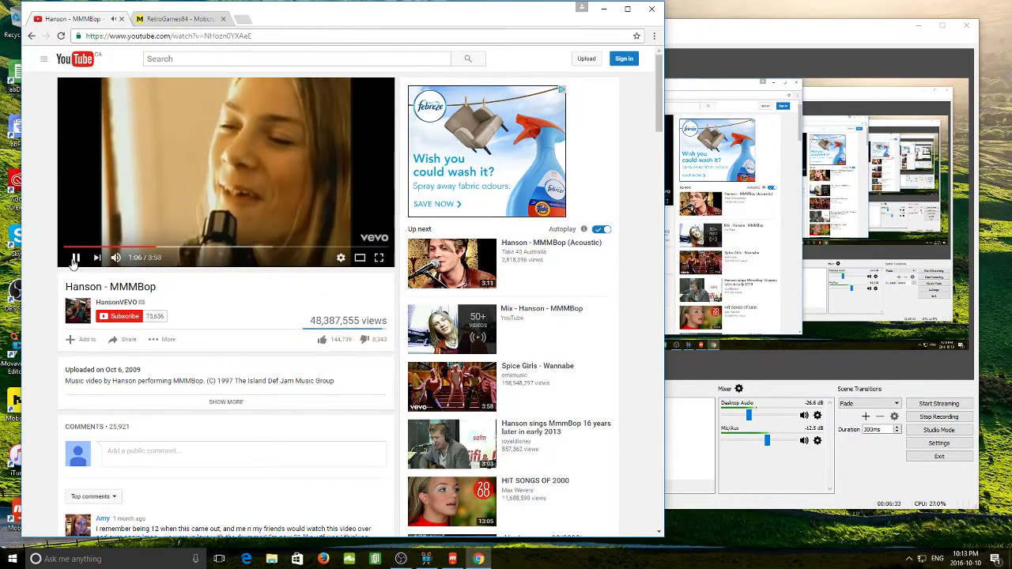
{"action": "left_click", "coordinate": [75, 258]}
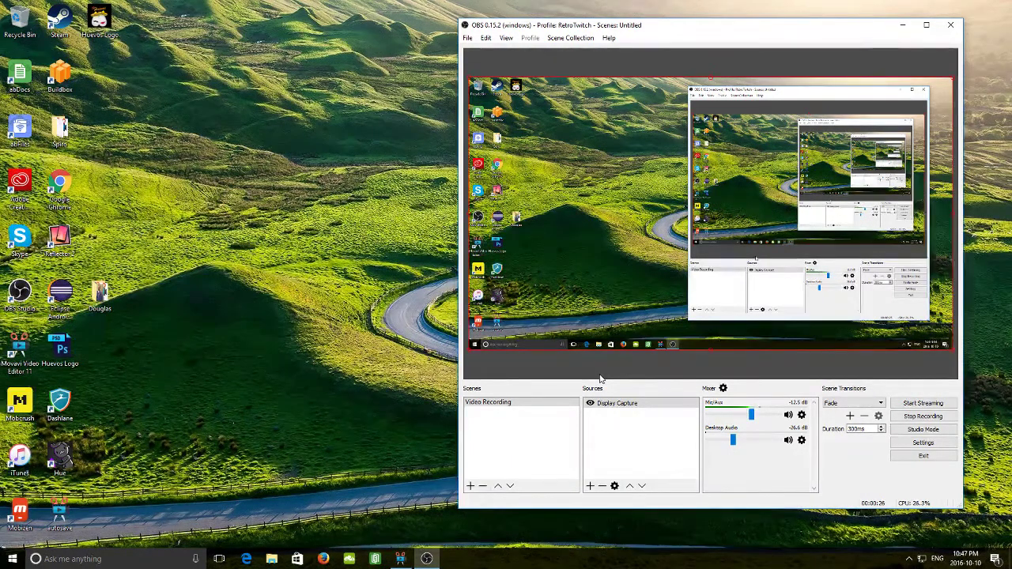
Add an image source named Overlay using overlay2.png and stretch it to fill the canvas
{"action": "left_click", "coordinate": [590, 485]}
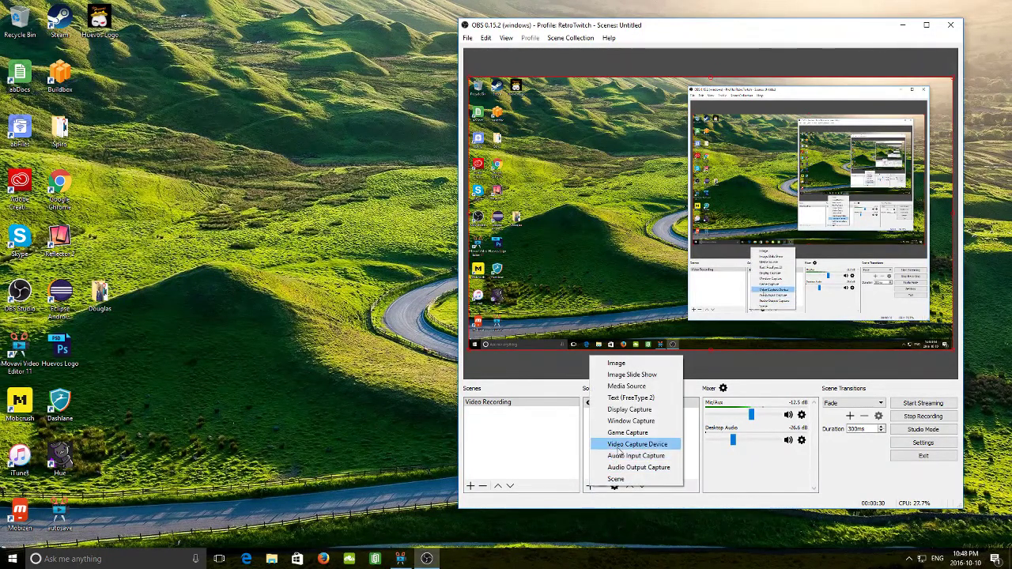
{"action": "left_click", "coordinate": [632, 366]}
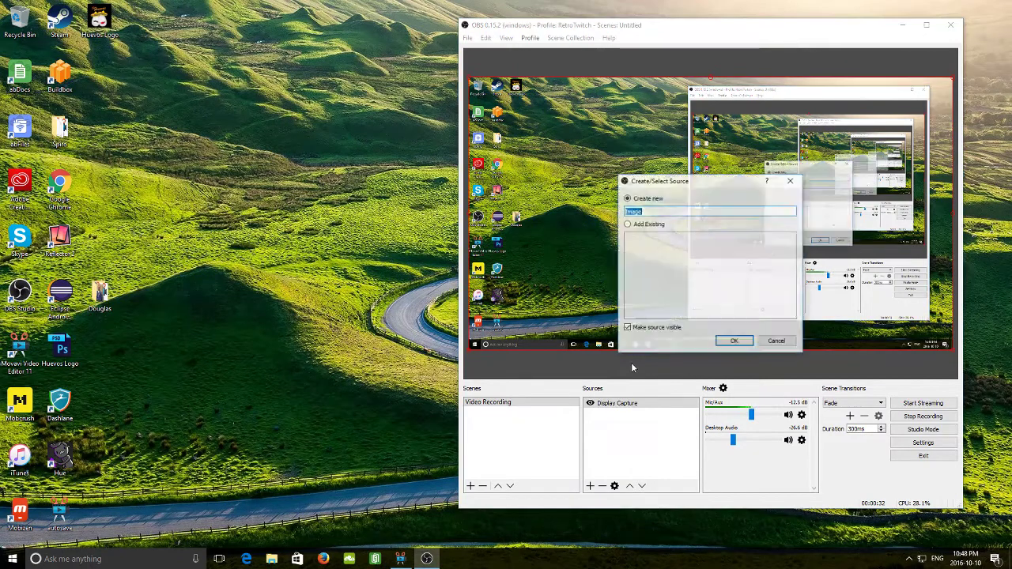
{"action": "type", "text": "Overlay"}
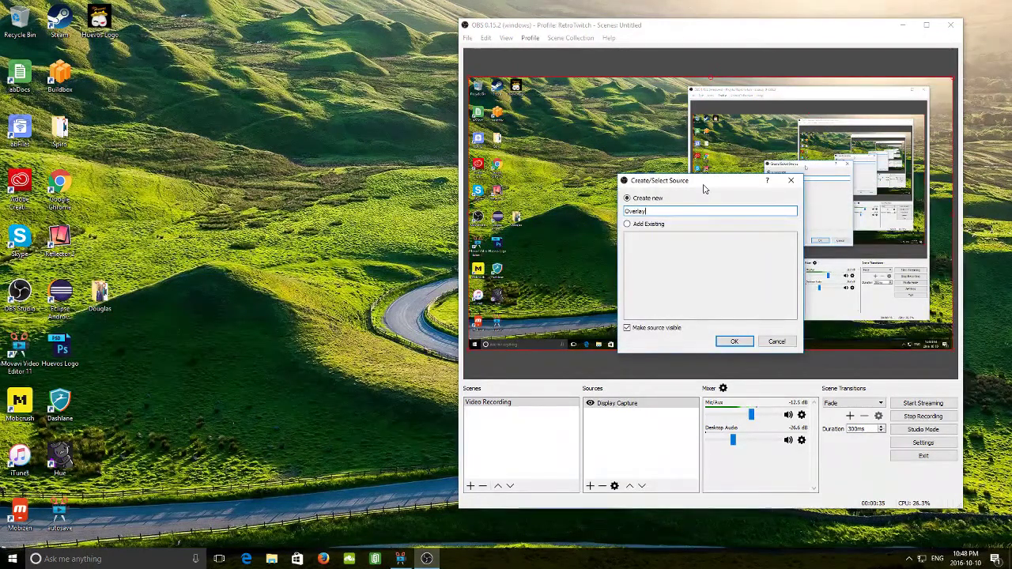
{"action": "key", "text": "Return"}
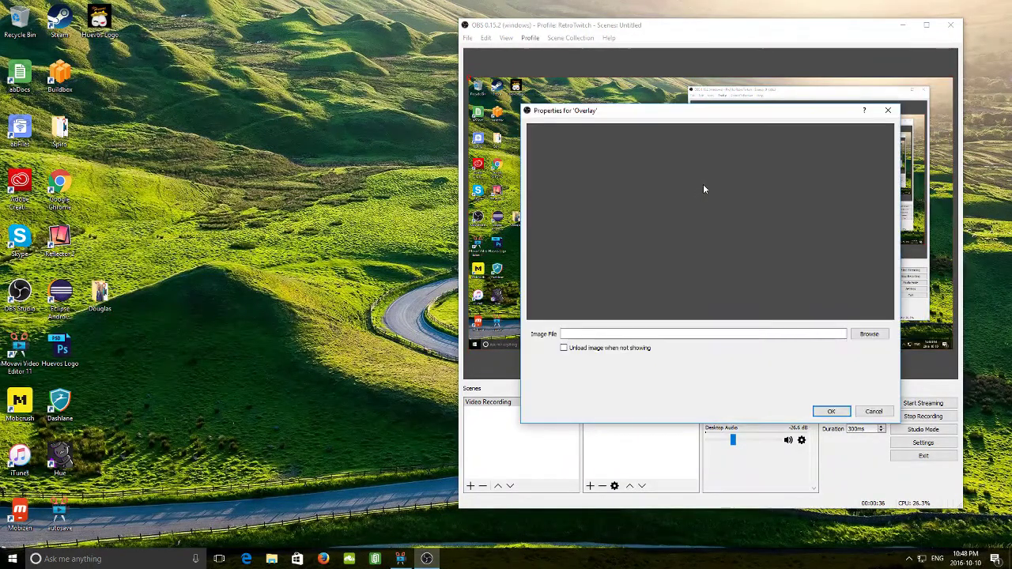
{"action": "left_click", "coordinate": [882, 337]}
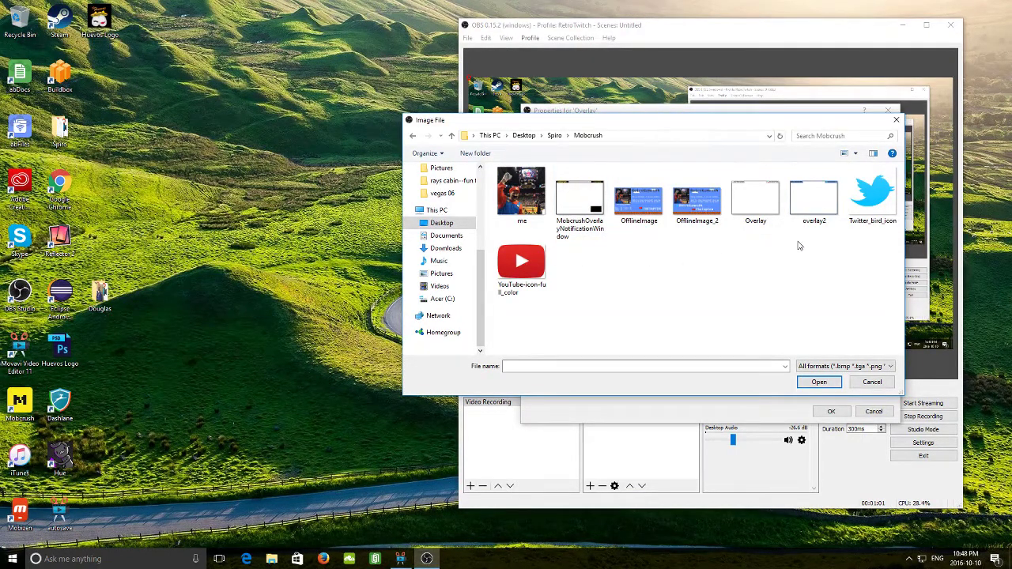
{"action": "left_click", "coordinate": [815, 210]}
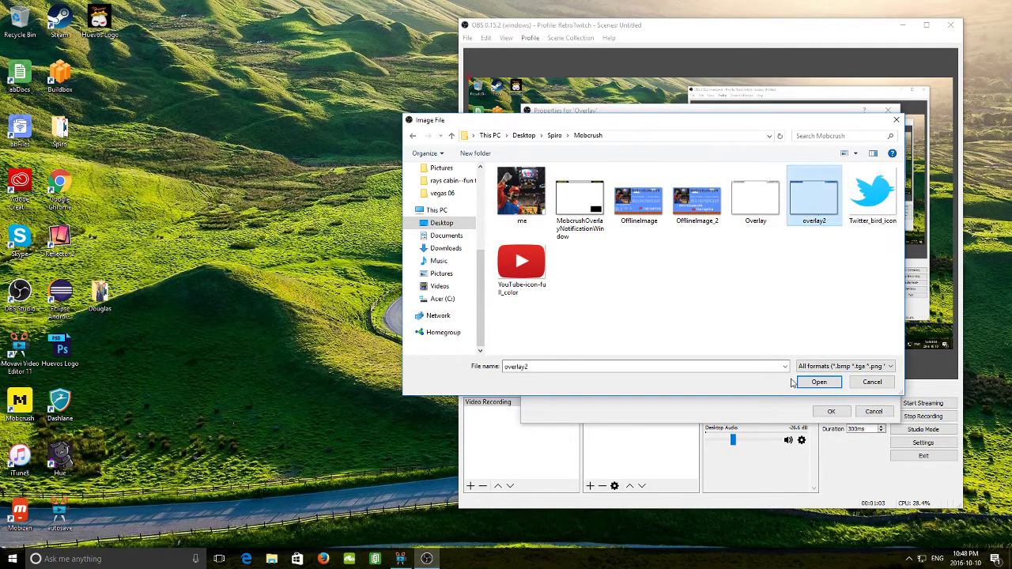
{"action": "left_click", "coordinate": [818, 382]}
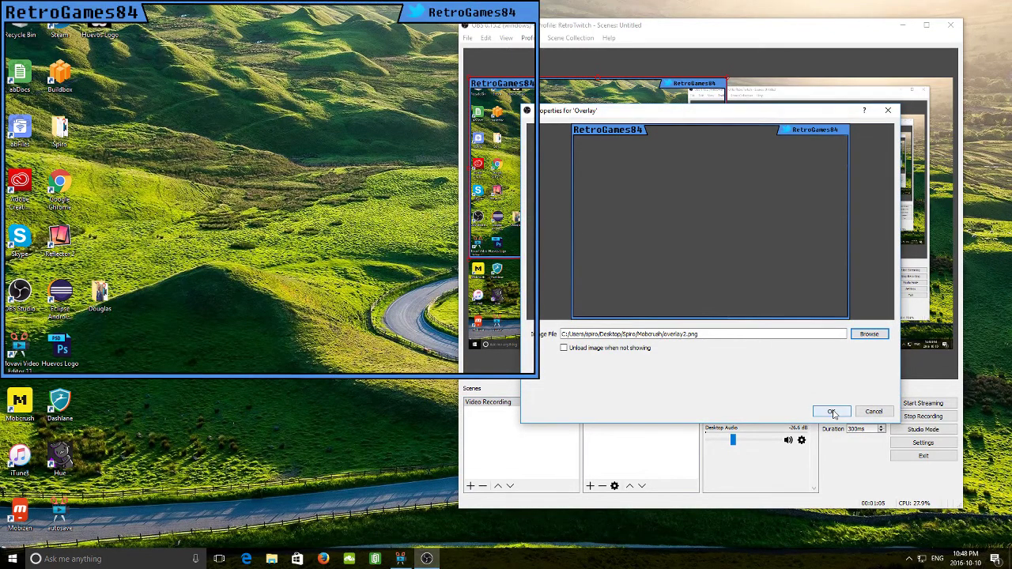
{"action": "left_click", "coordinate": [831, 411]}
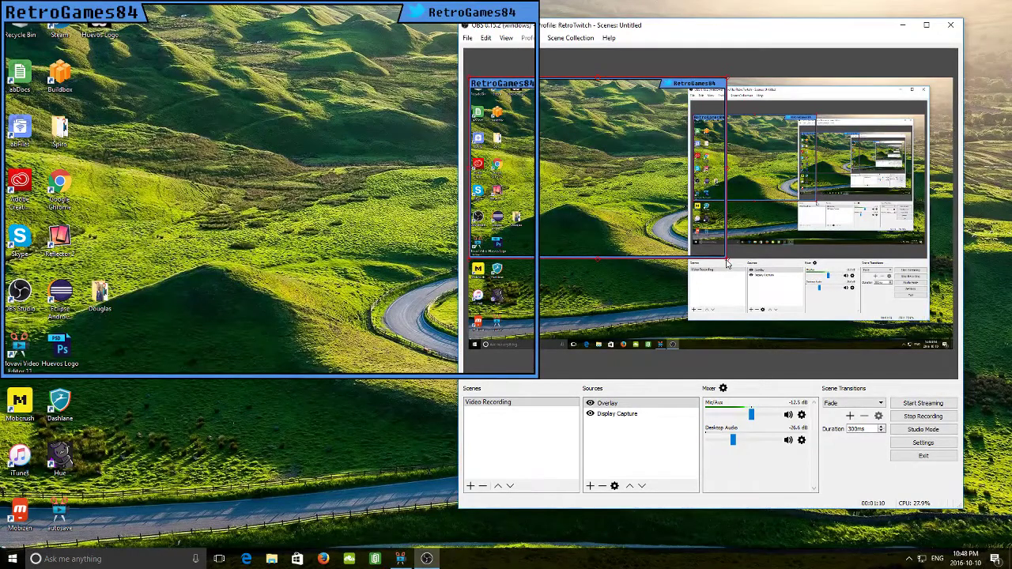
{"action": "left_click_drag", "start_coordinate": [727, 263], "coordinate": [958, 355]}
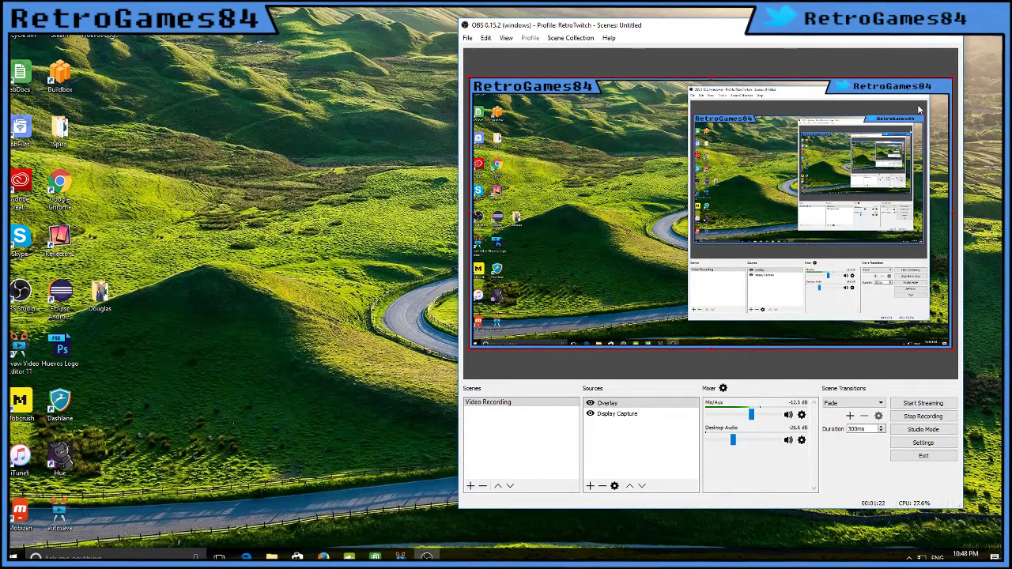
Reorder the sources so the Overlay layer sits back on top of Display Capture
{"action": "left_click", "coordinate": [610, 404]}
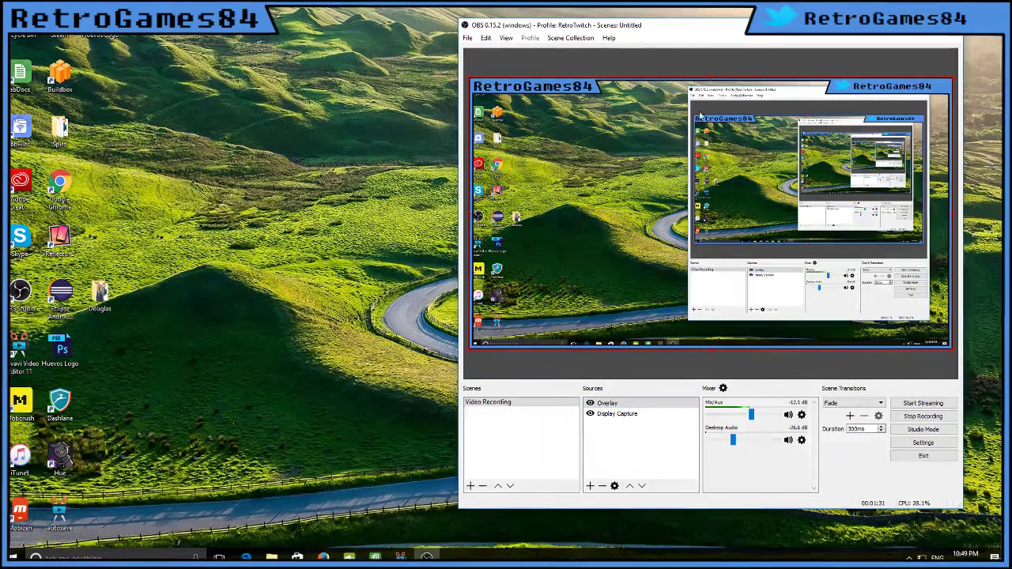
{"action": "left_click", "coordinate": [615, 414]}
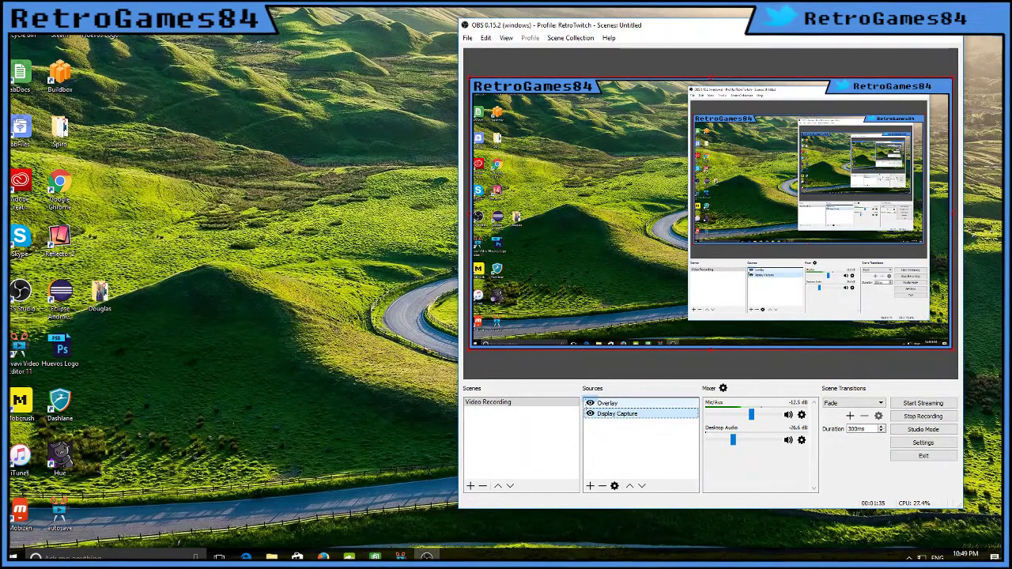
{"action": "left_click_drag", "start_coordinate": [615, 414], "coordinate": [609, 405]}
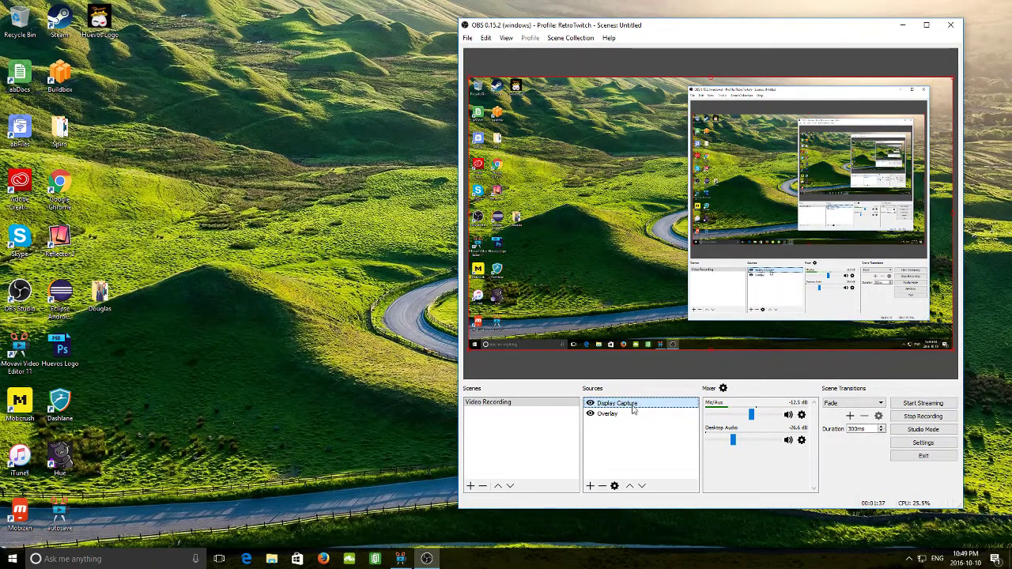
{"action": "left_click", "coordinate": [615, 414]}
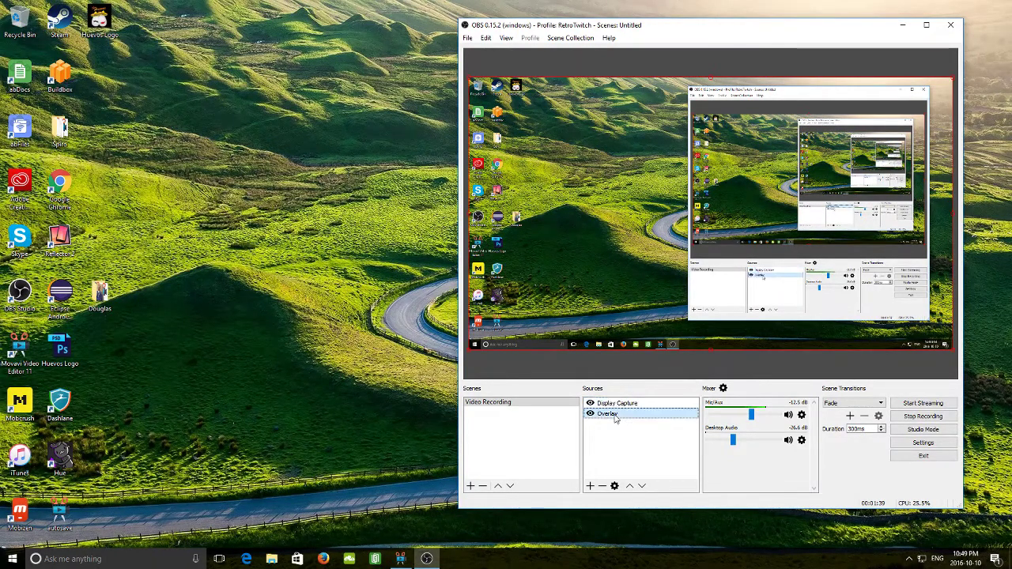
{"action": "left_click_drag", "start_coordinate": [615, 413], "coordinate": [610, 404]}
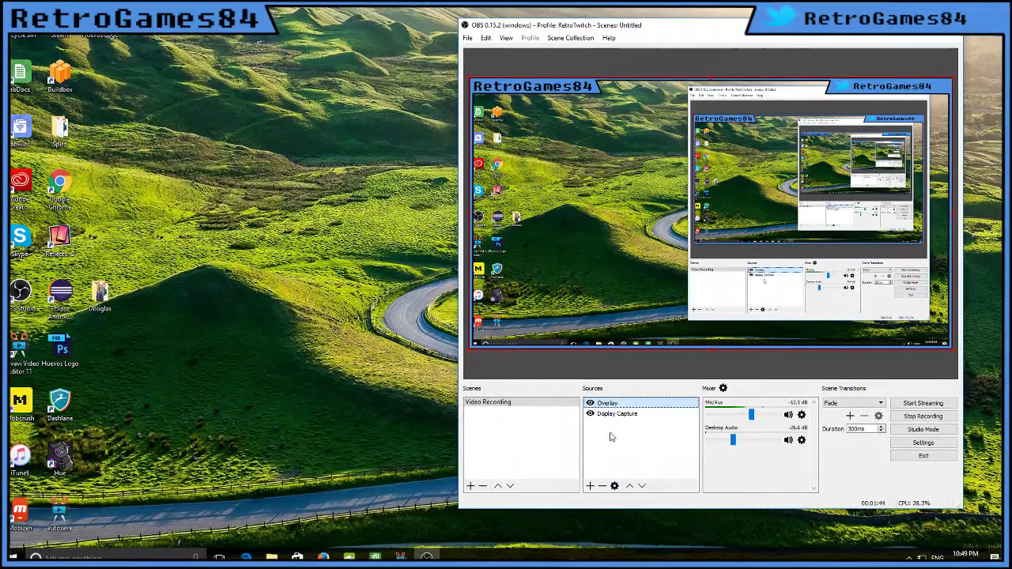
Add a Video Capture Device source named 'Webcam' and move its feed to the lower middle
{"action": "left_click", "coordinate": [590, 486]}
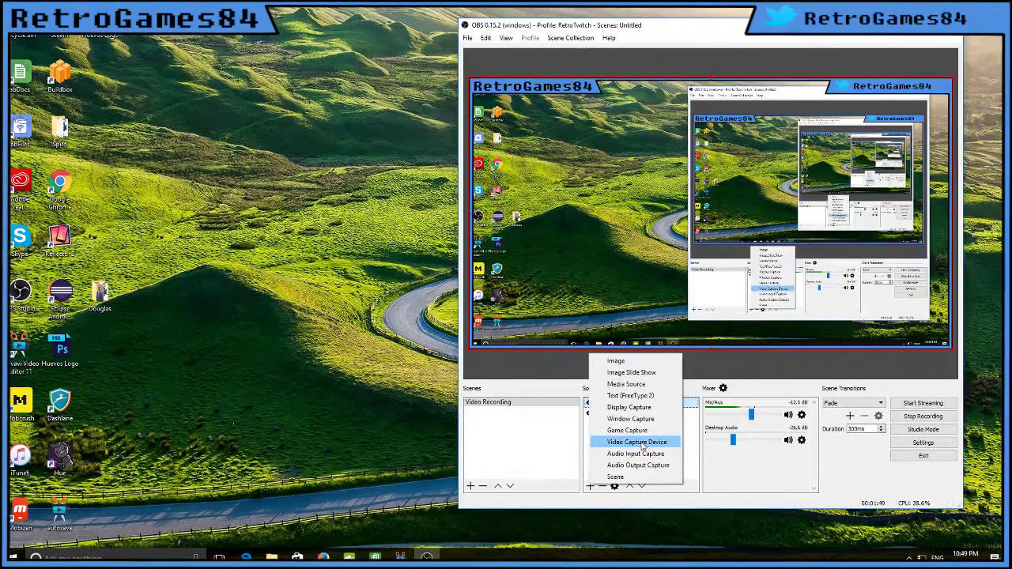
{"action": "left_click", "coordinate": [642, 445]}
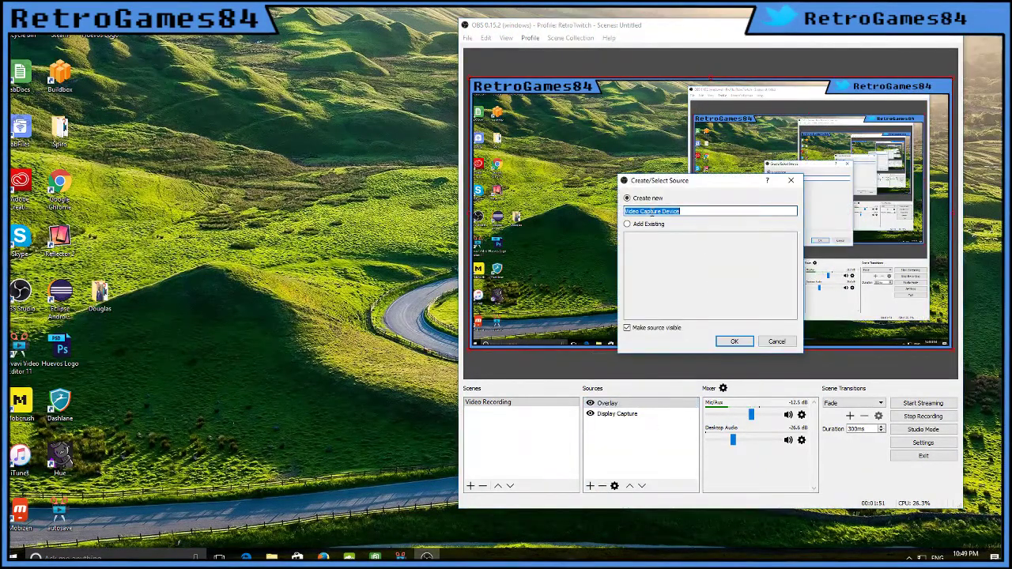
{"action": "type", "text": "Webcam"}
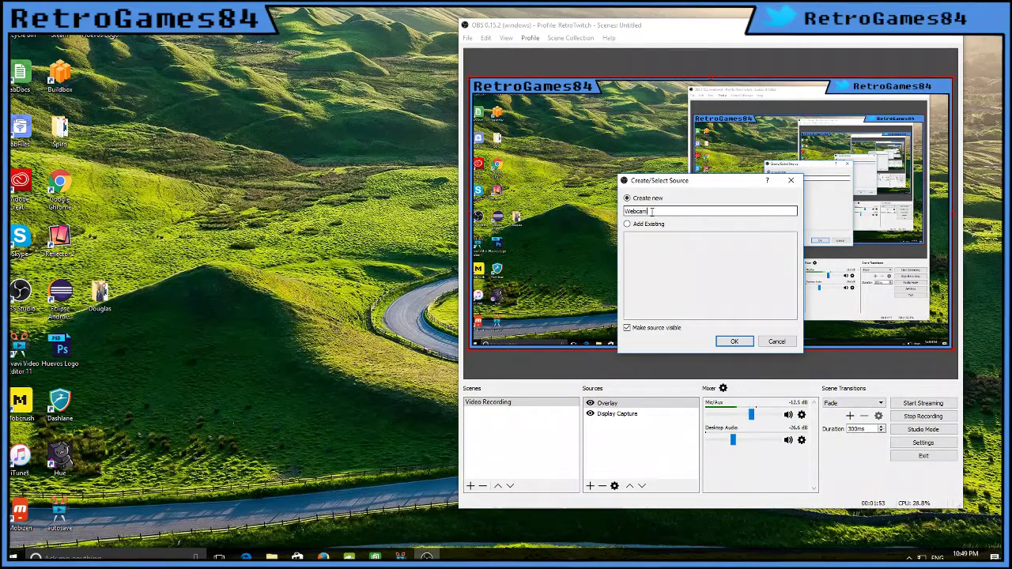
{"action": "key", "text": "Return"}
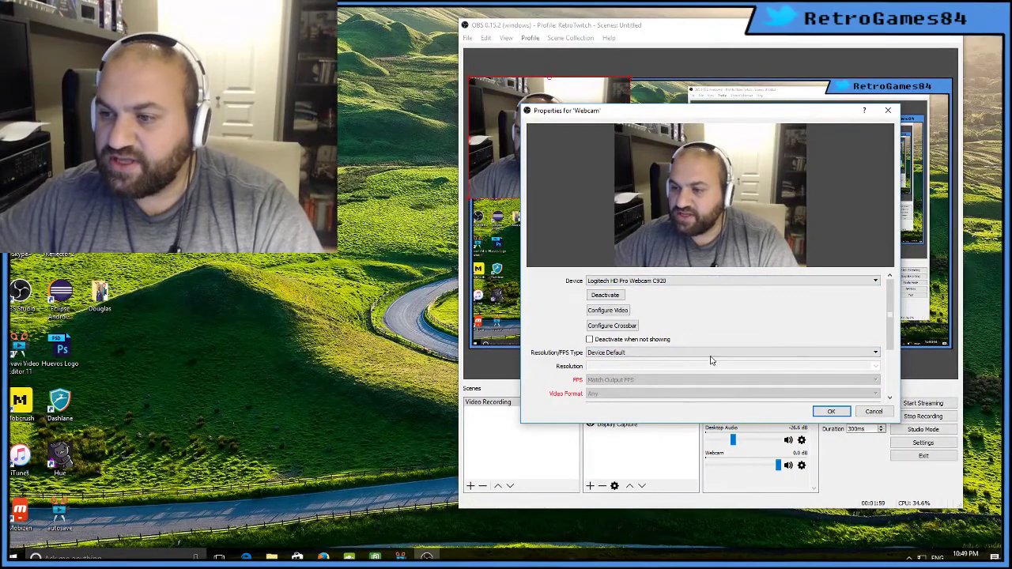
{"action": "left_click", "coordinate": [837, 414]}
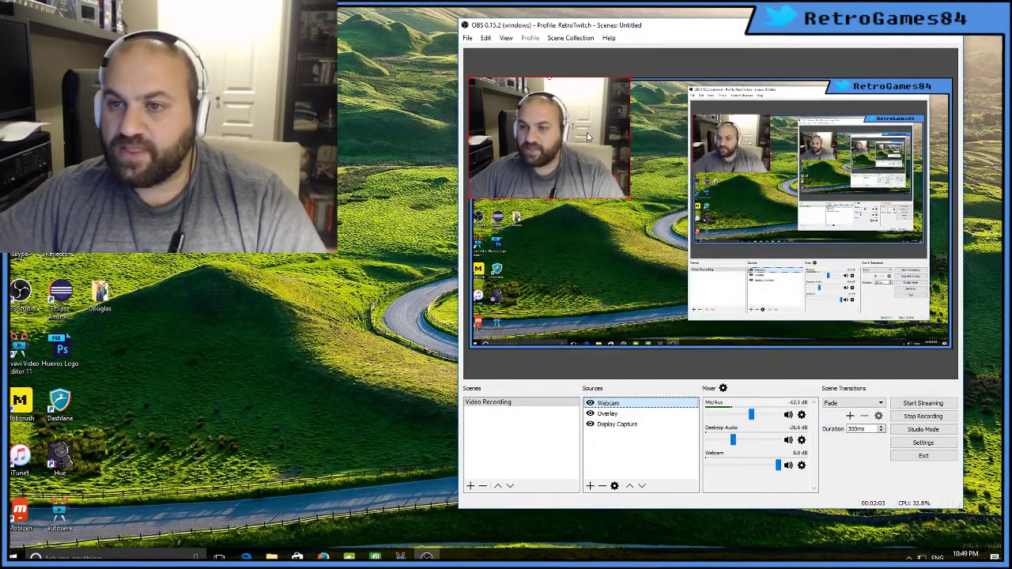
{"action": "left_click_drag", "start_coordinate": [590, 138], "coordinate": [605, 274]}
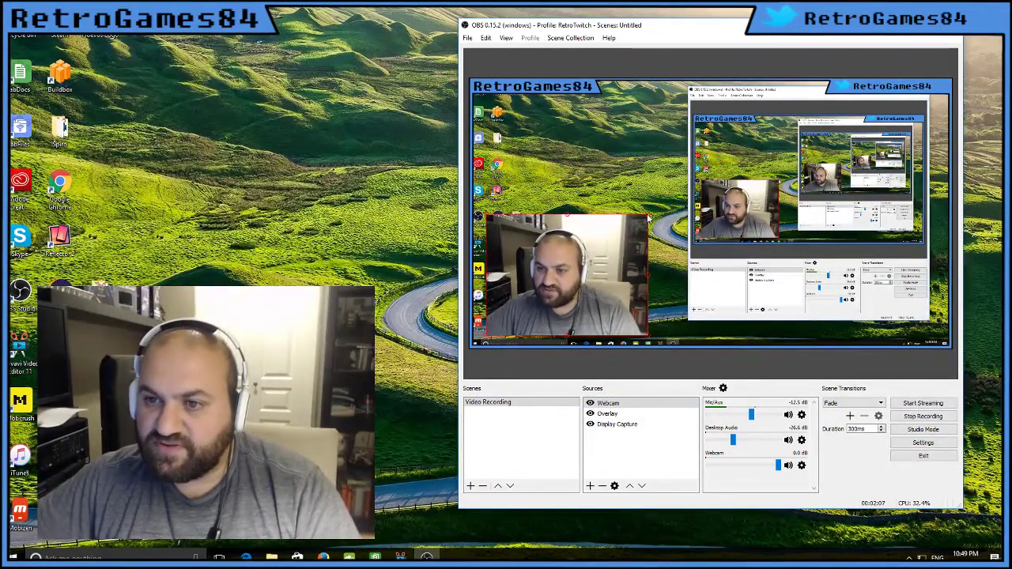
Shrink the Webcam feed to a smaller box in the preview
{"action": "left_click_drag", "start_coordinate": [647, 218], "coordinate": [569, 279]}
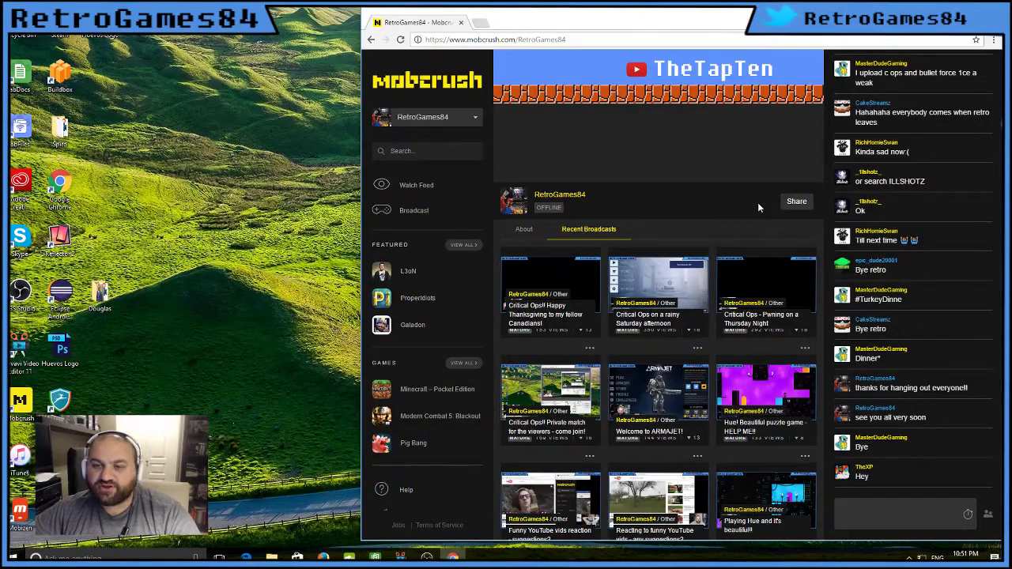
{"action": "scroll", "coordinate": [757, 230], "scroll_direction": "down", "scroll_amount": 1}
{"action": "scroll", "coordinate": [742, 334], "scroll_direction": "up", "scroll_amount": 1}
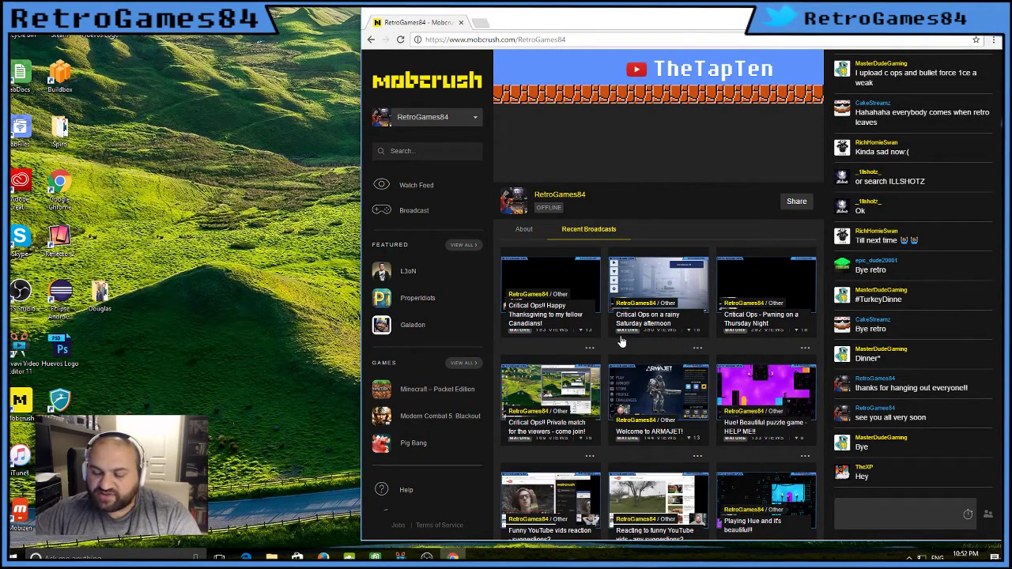
{"action": "scroll", "coordinate": [756, 364], "scroll_direction": "up", "scroll_amount": 2}
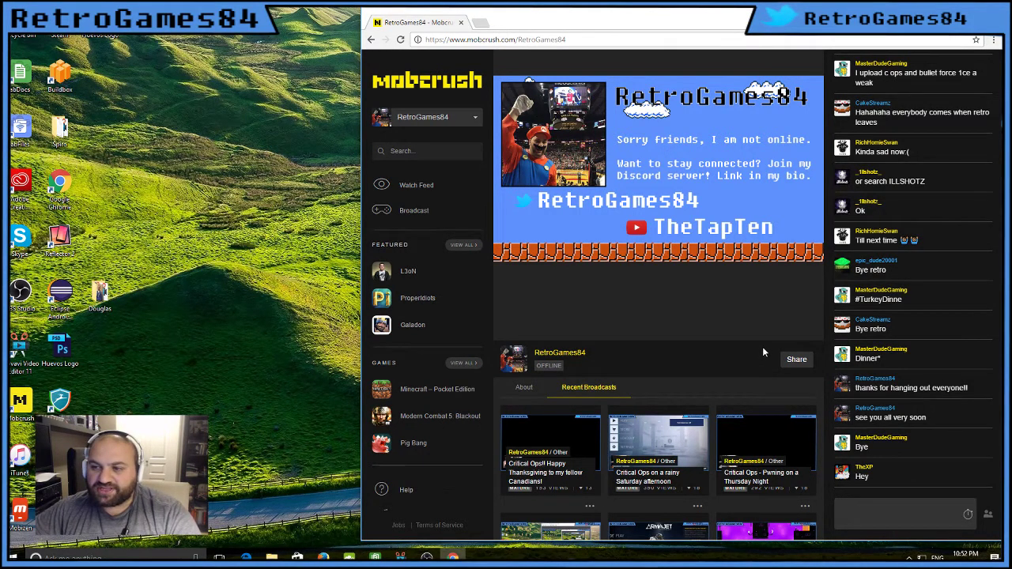
{"action": "scroll", "coordinate": [753, 395], "scroll_direction": "up", "scroll_amount": 1}
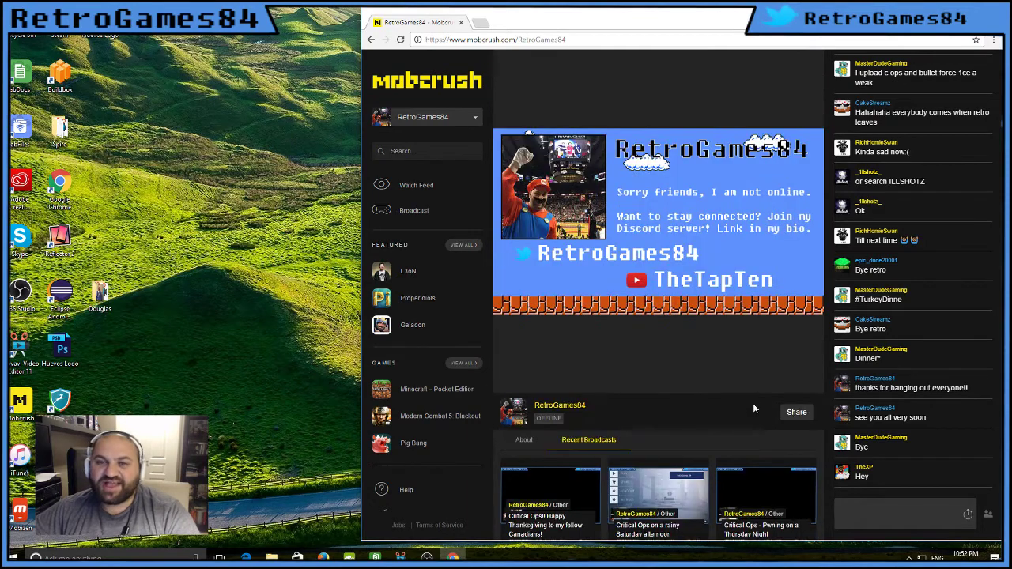